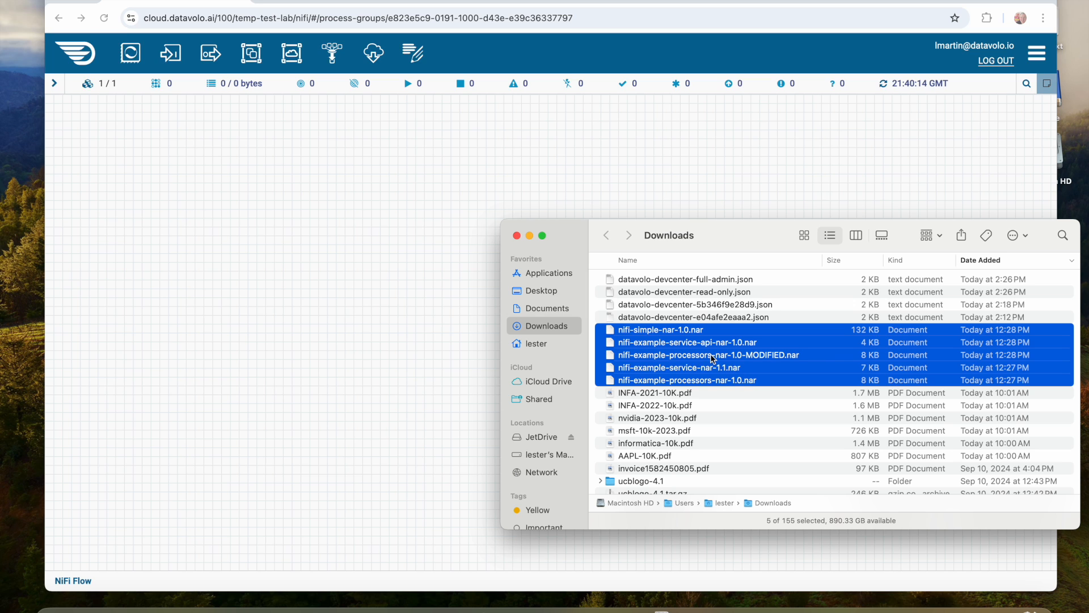
- Create a process group named "Tutorial: NAR upload" on the NiFi Flow canvas in the browser and enter it
left_click(417, 332)
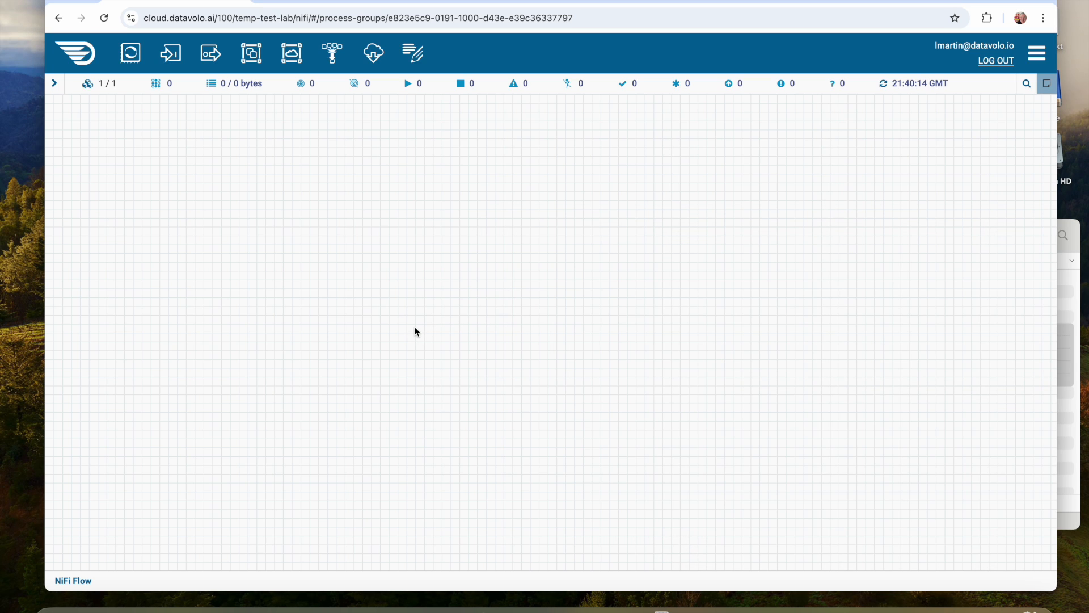
left_click_drag(252, 52, 302, 298)
type("Tutorial:")
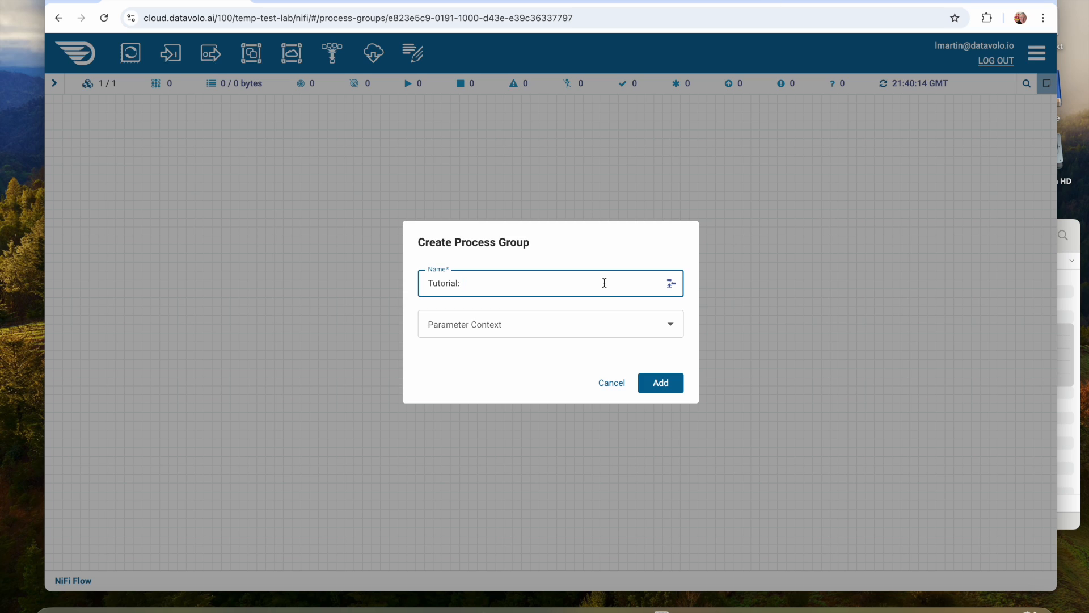
type("NAR upload")
left_click(654, 388)
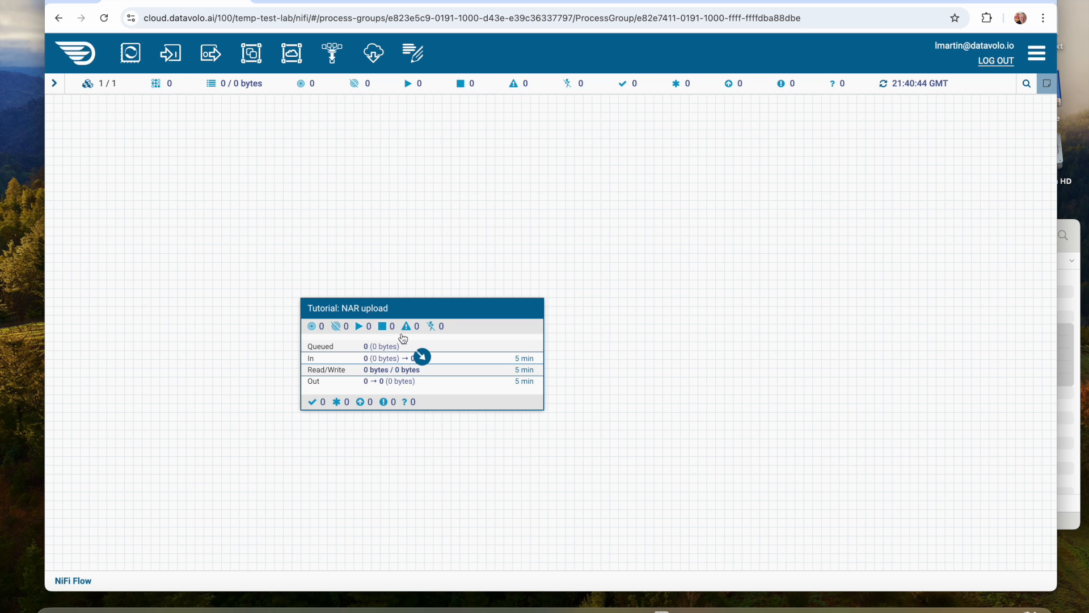
double_click(422, 310)
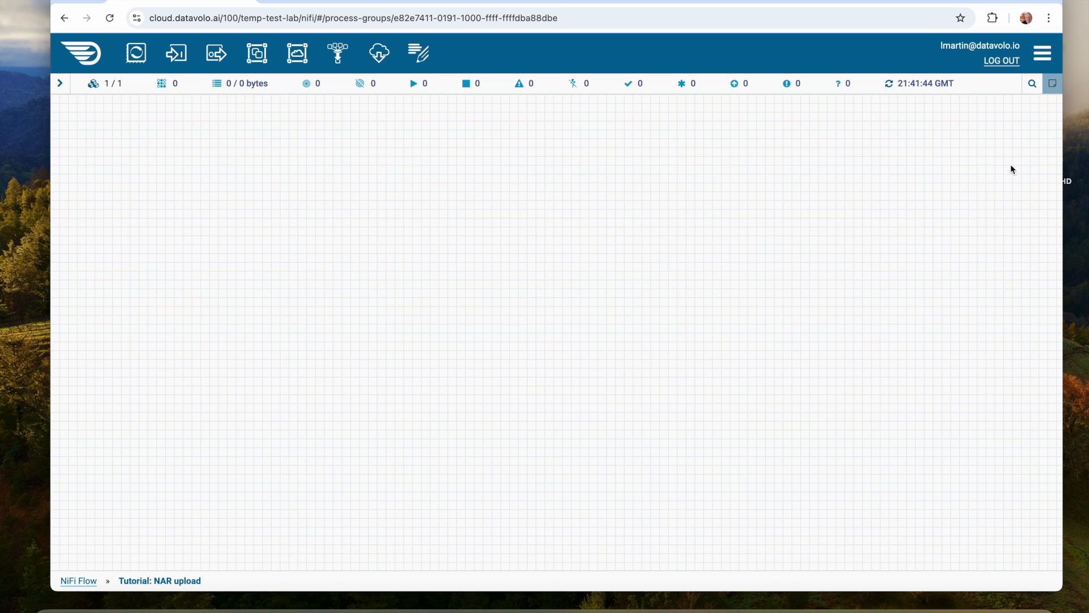
- Upload nifi-simple-nar-1.0.nar from Downloads as a local extension in the controller settings and dismiss the upload notice
left_click(1046, 54)
left_click(957, 237)
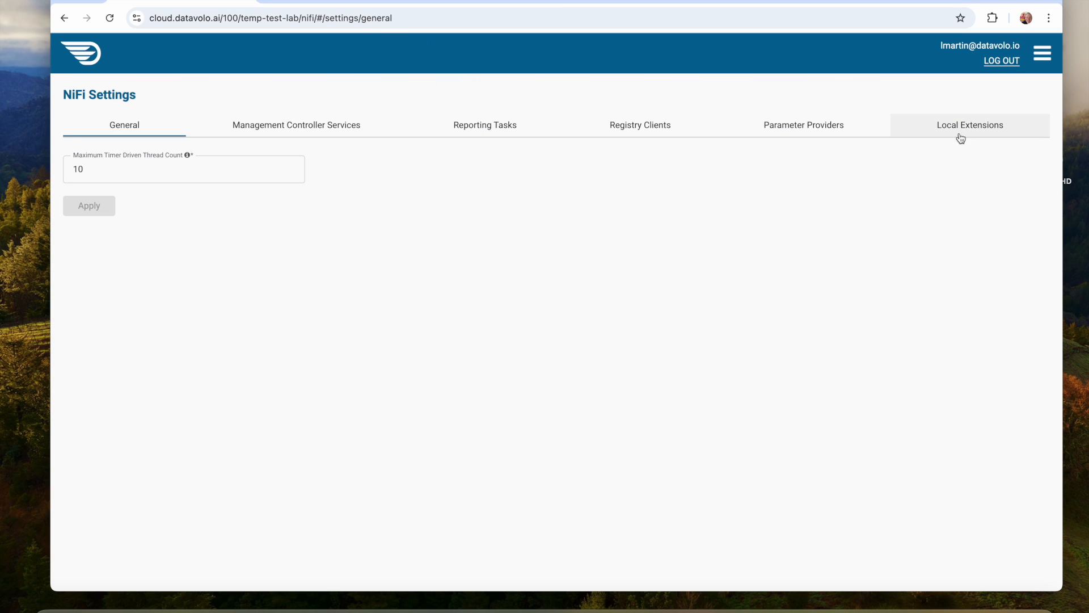
left_click(966, 133)
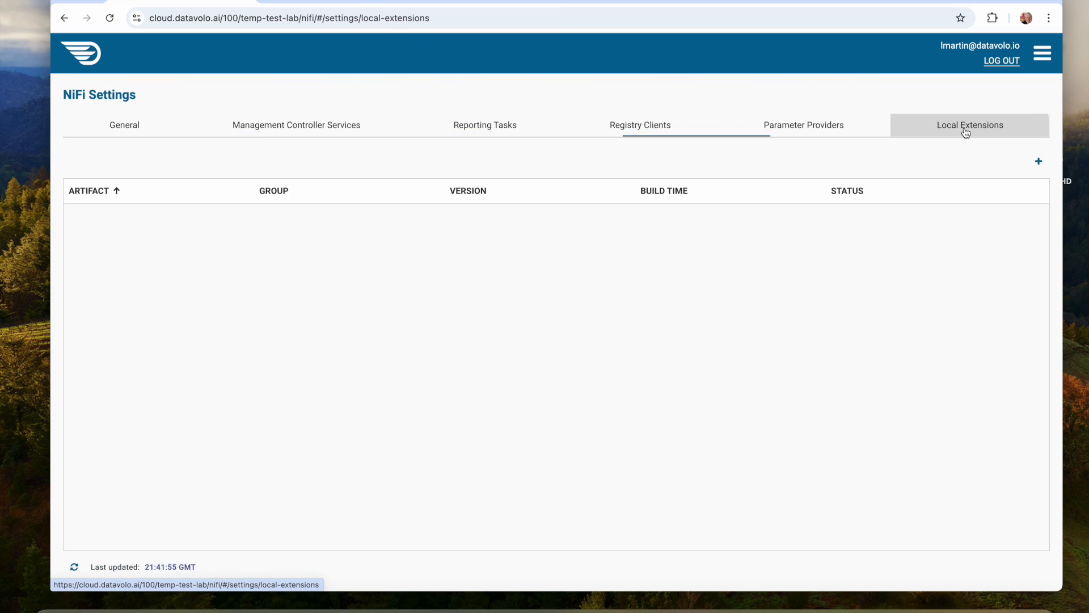
left_click(1043, 166)
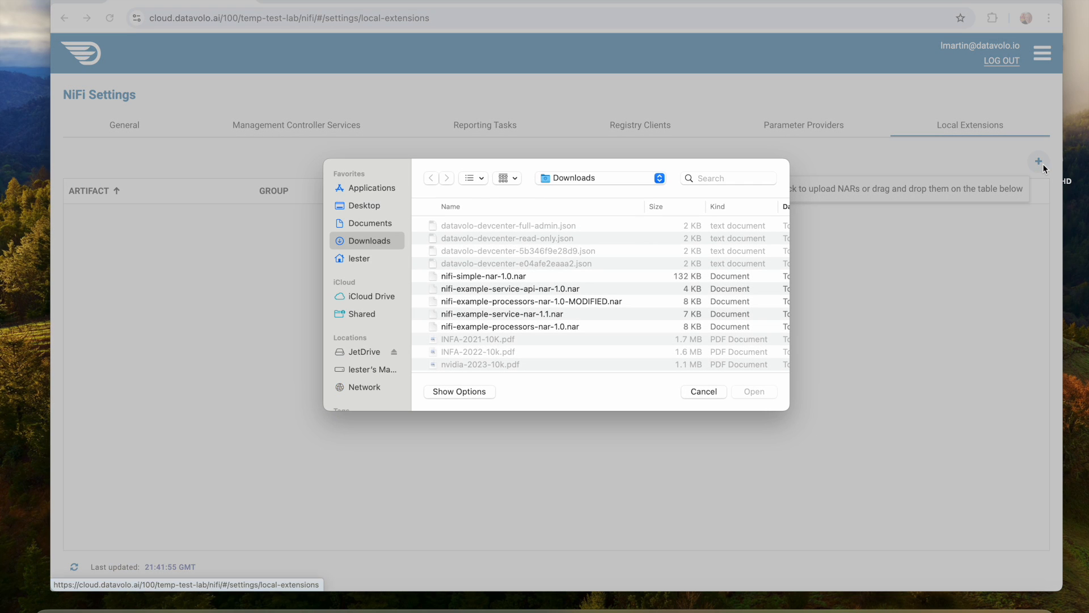
left_click(459, 278)
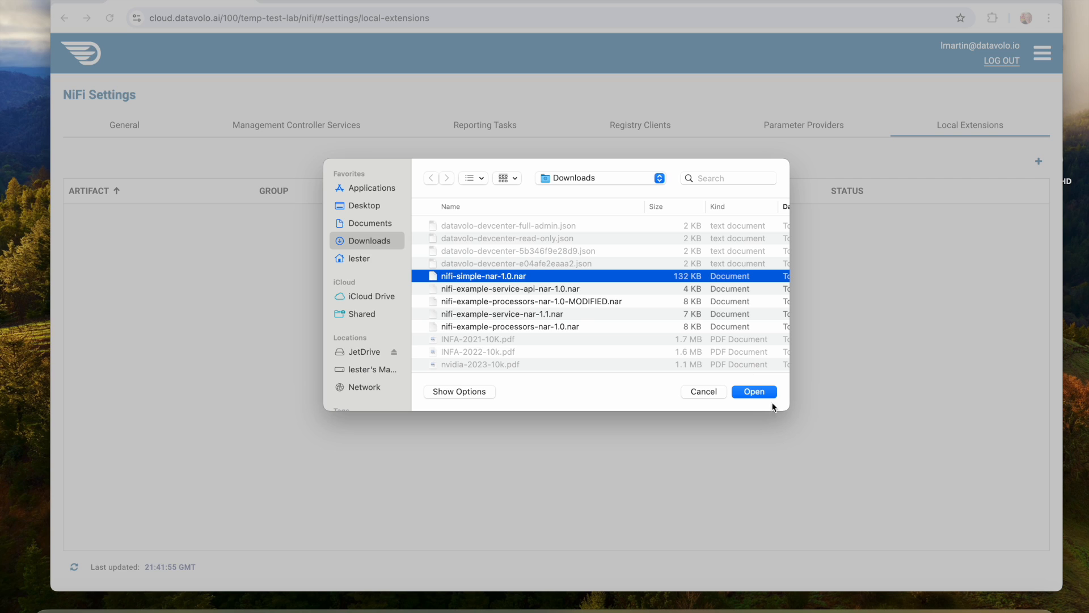
left_click(754, 392)
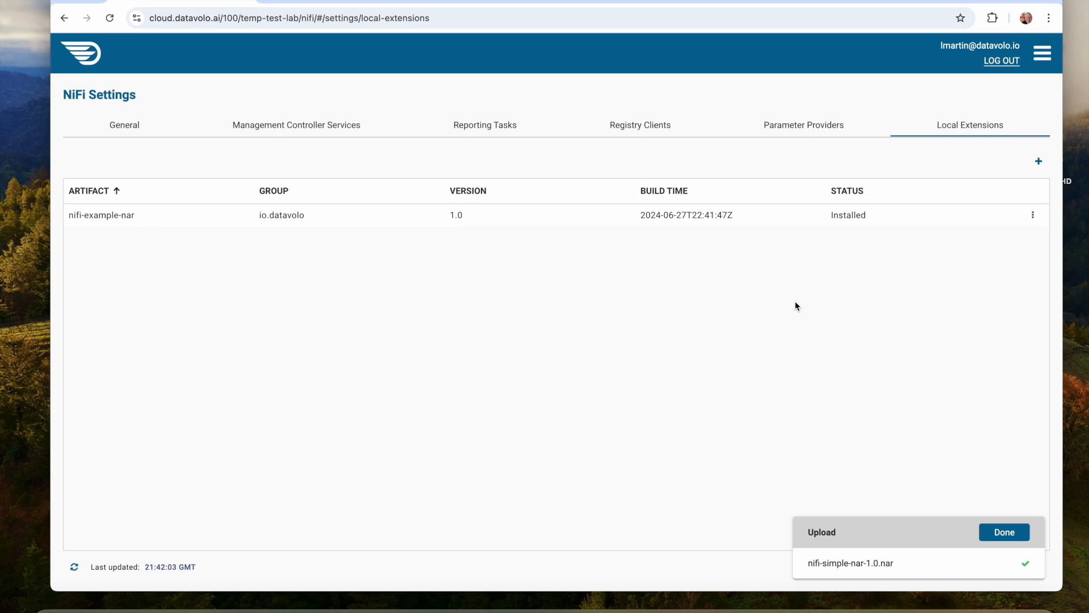
left_click(997, 533)
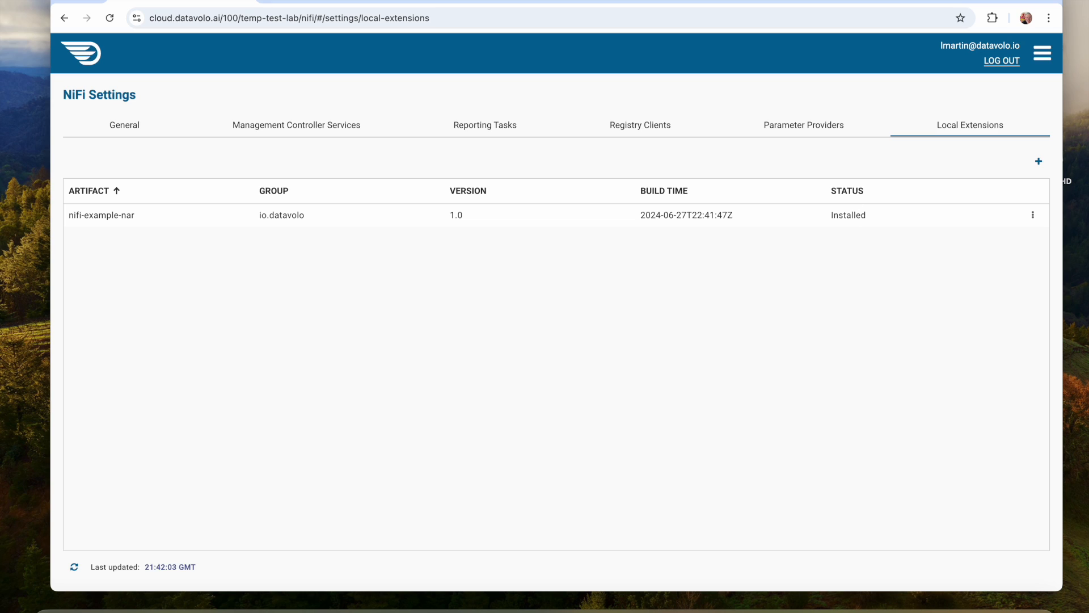
- Return to the process group canvas and add a MyProcessor processor
left_click(83, 62)
left_click_drag(146, 61, 331, 267)
type("m")
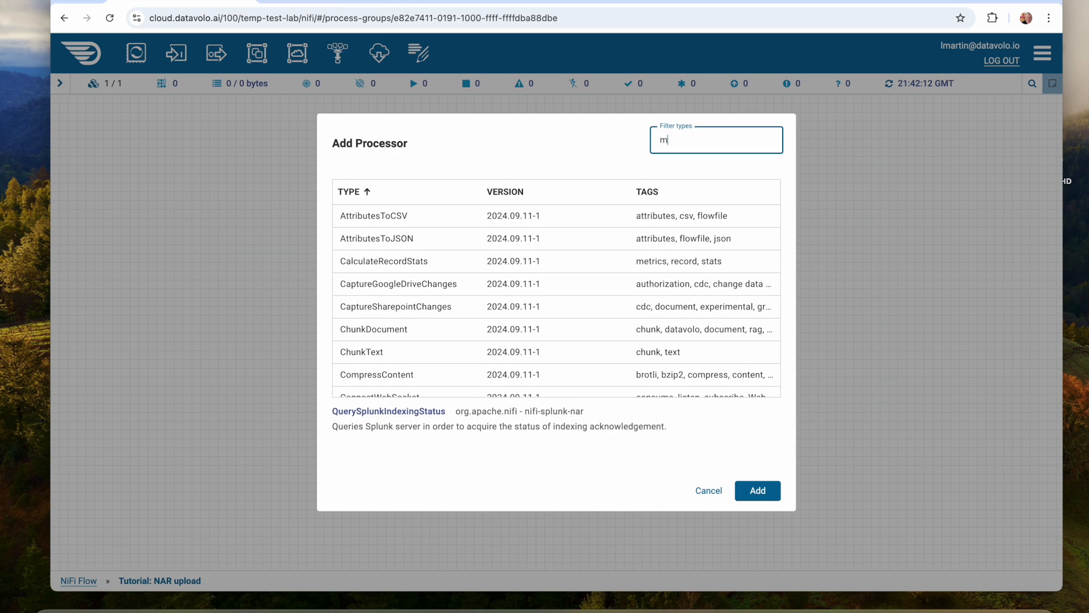
type("ypro")
left_click(361, 216)
left_click(764, 496)
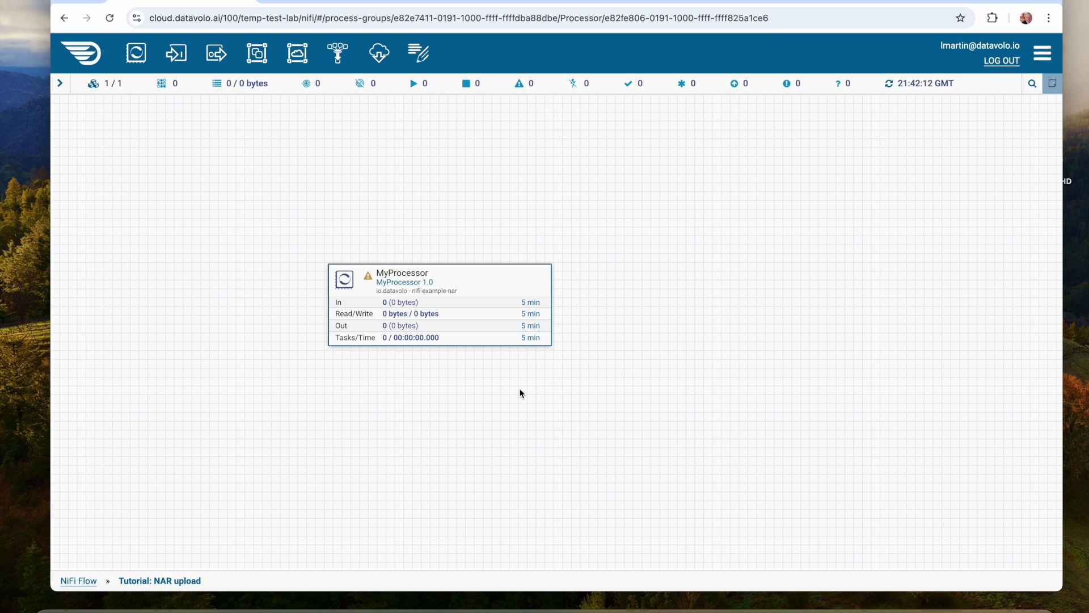
- Check MyProcessor's validation warning and set its My Property value to "anything"
mouse_move(370, 279)
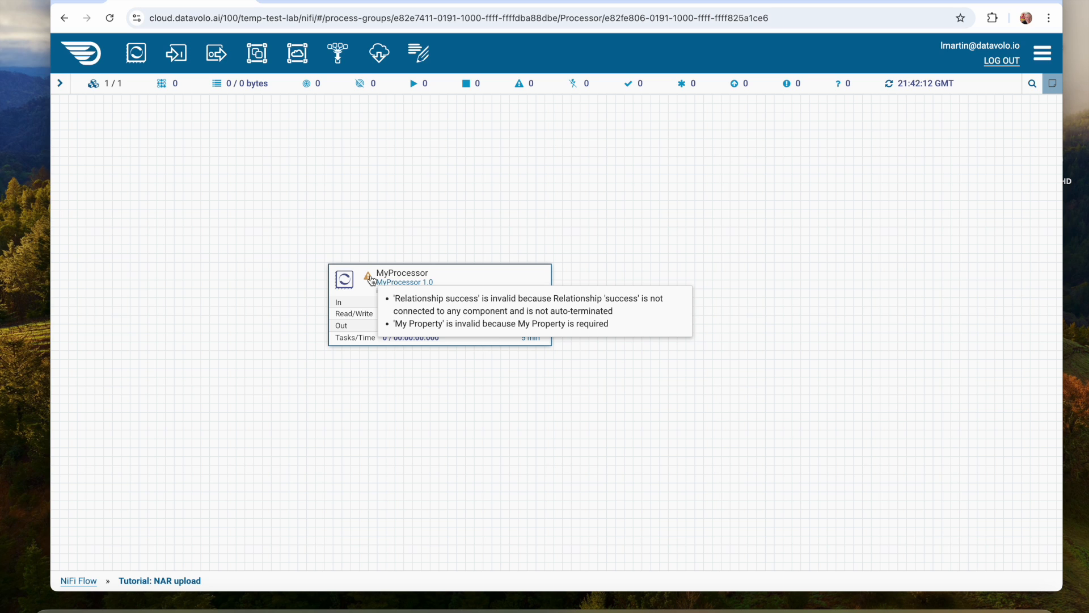
double_click(456, 280)
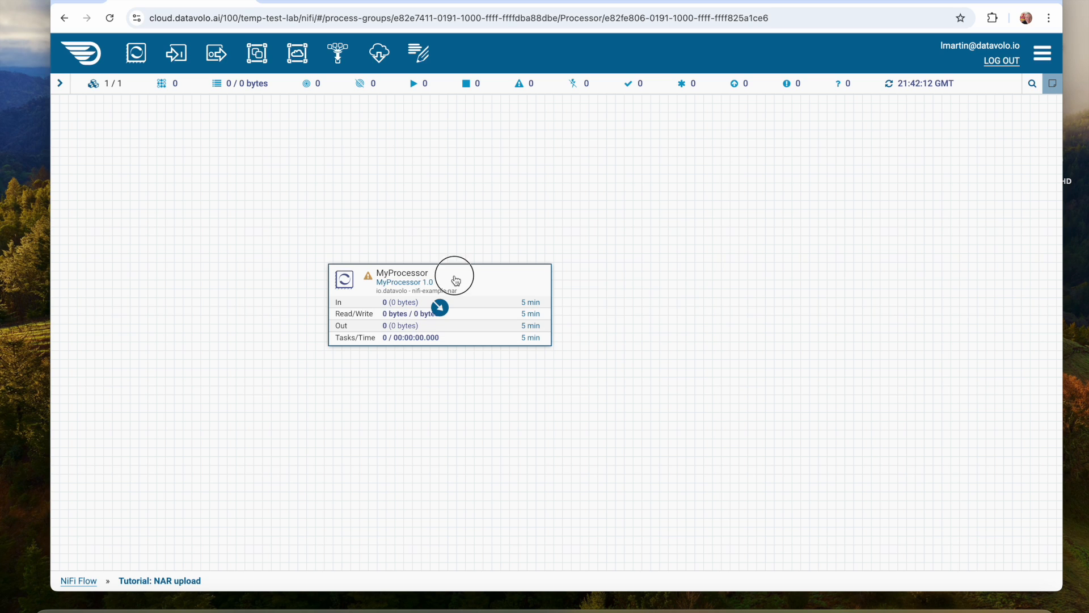
left_click(488, 259)
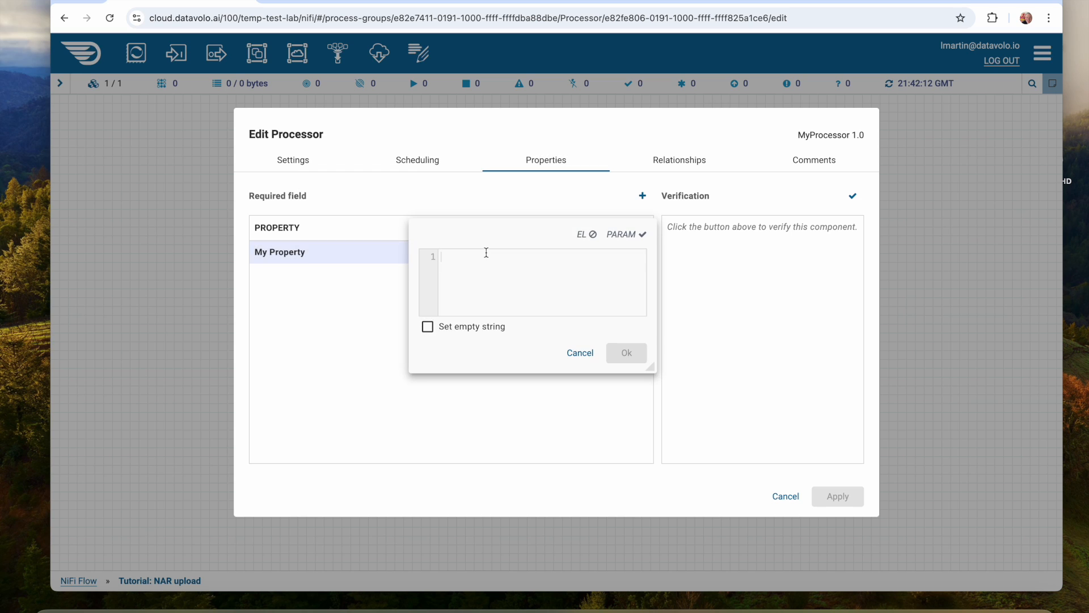
type("anything")
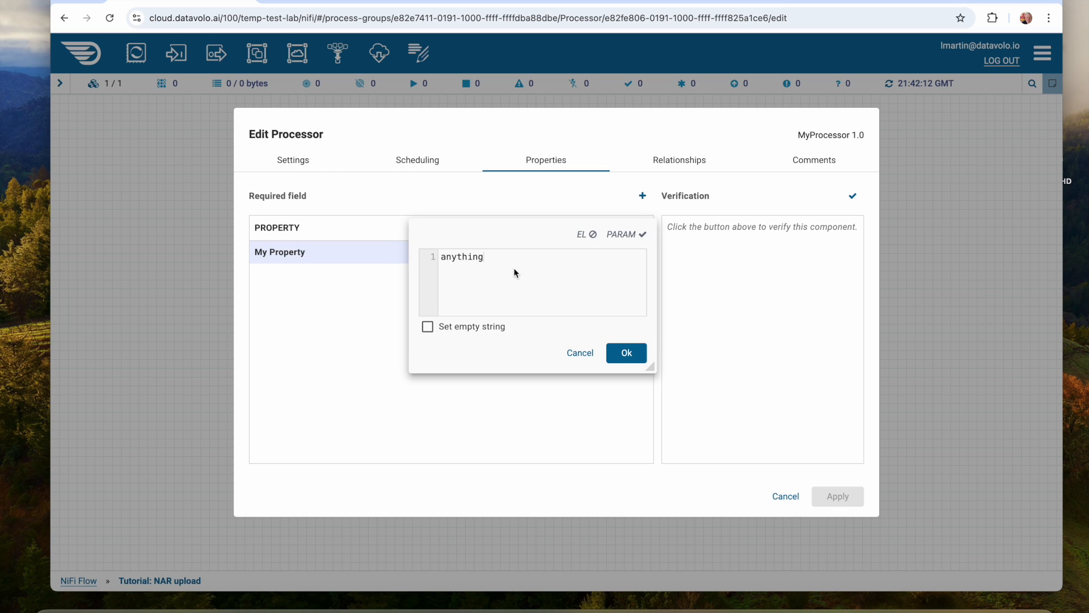
left_click(619, 356)
left_click(833, 496)
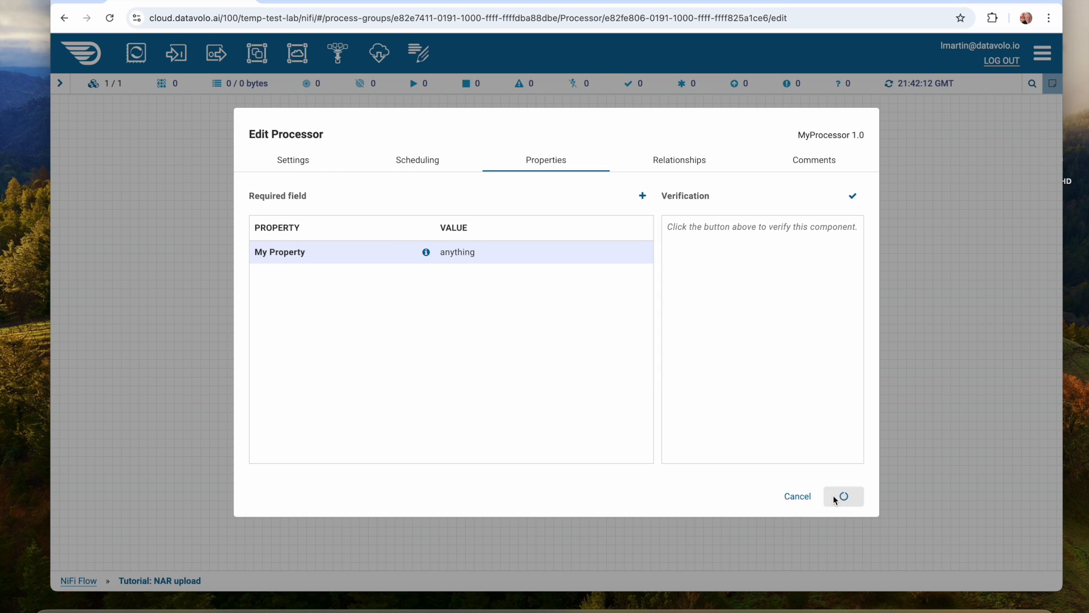
- Add a funnel below MyProcessor and connect the processor to it with the success relationship
left_click_drag(338, 53, 423, 502)
left_click_drag(438, 303, 433, 498)
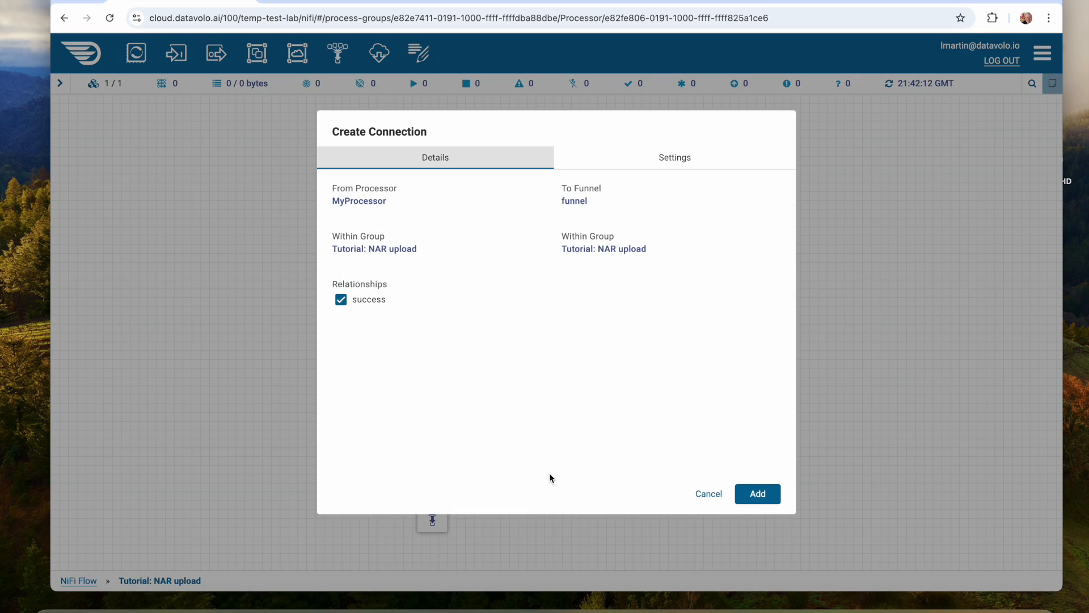
left_click(759, 495)
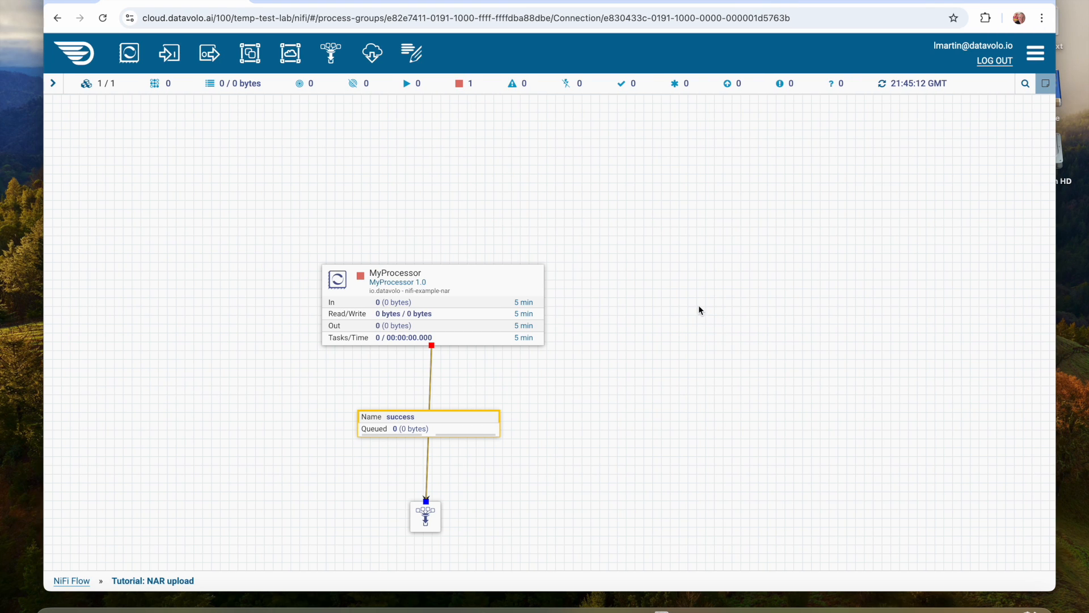
left_click_drag(699, 305, 674, 257)
mouse_move(475, 238)
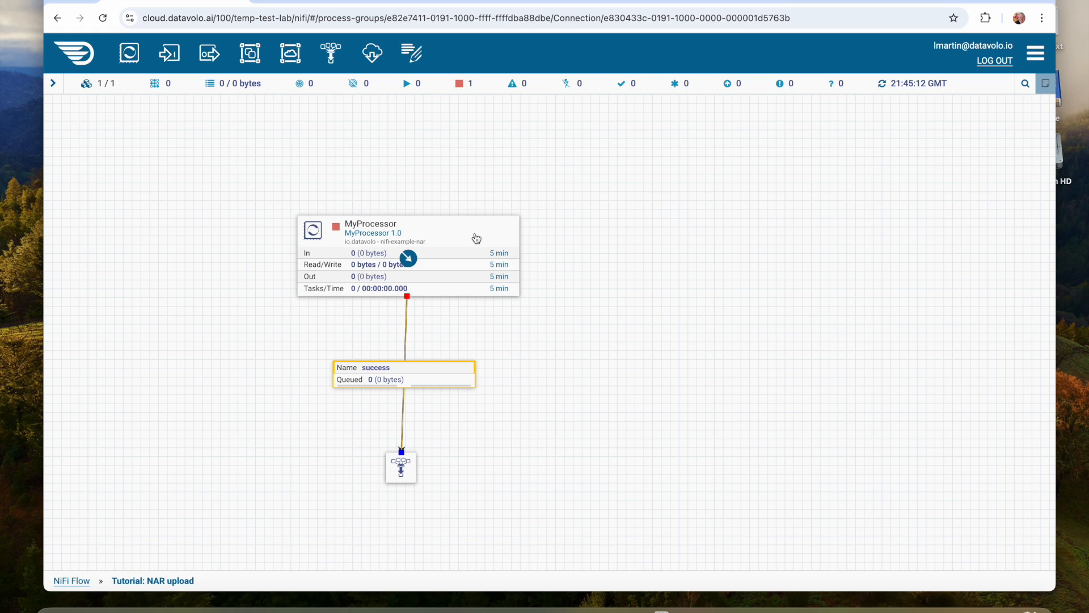
left_click(605, 257)
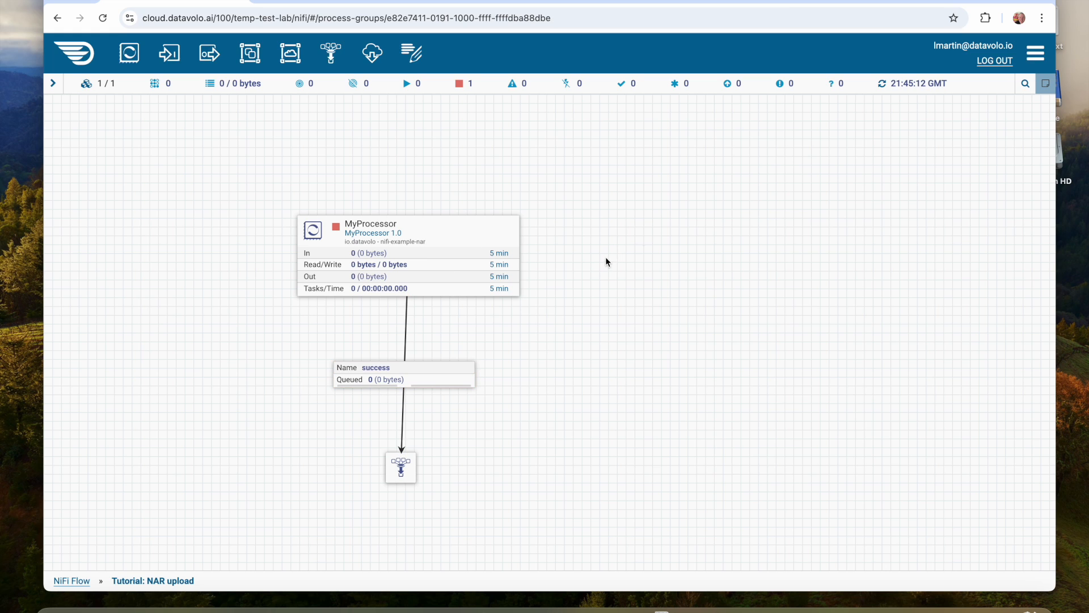
- Delete the nifi-example-nar local extension from the controller settings, confirming the removal
left_click(1036, 54)
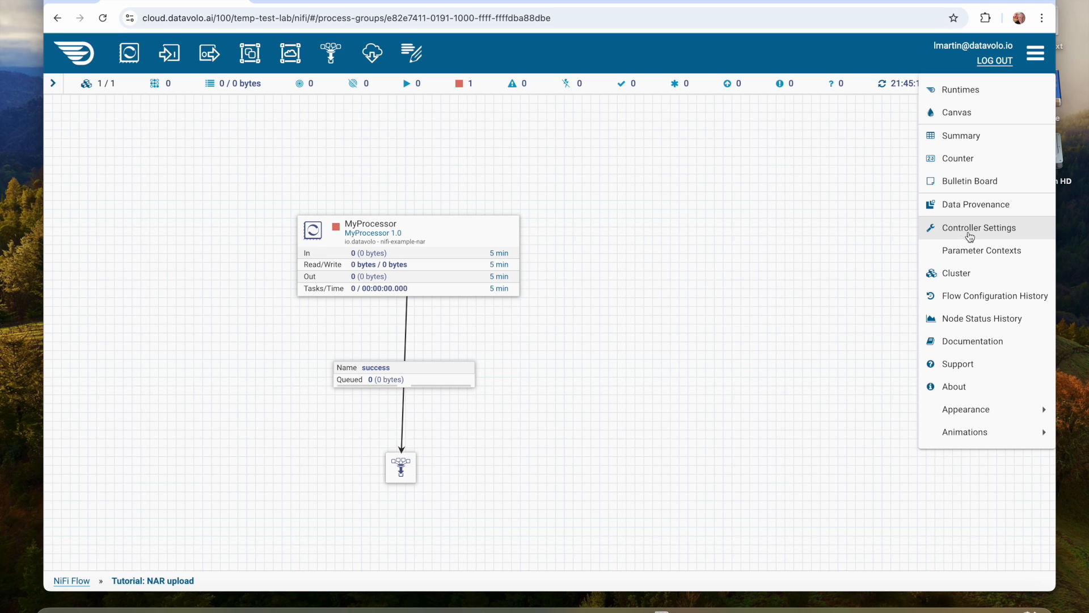
left_click(976, 230)
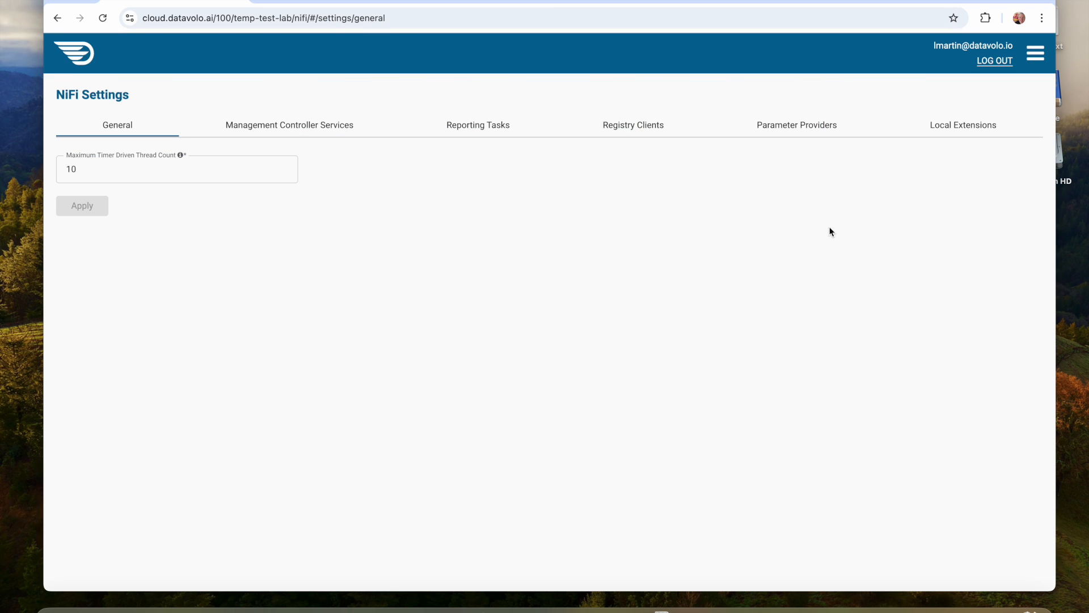
left_click(941, 134)
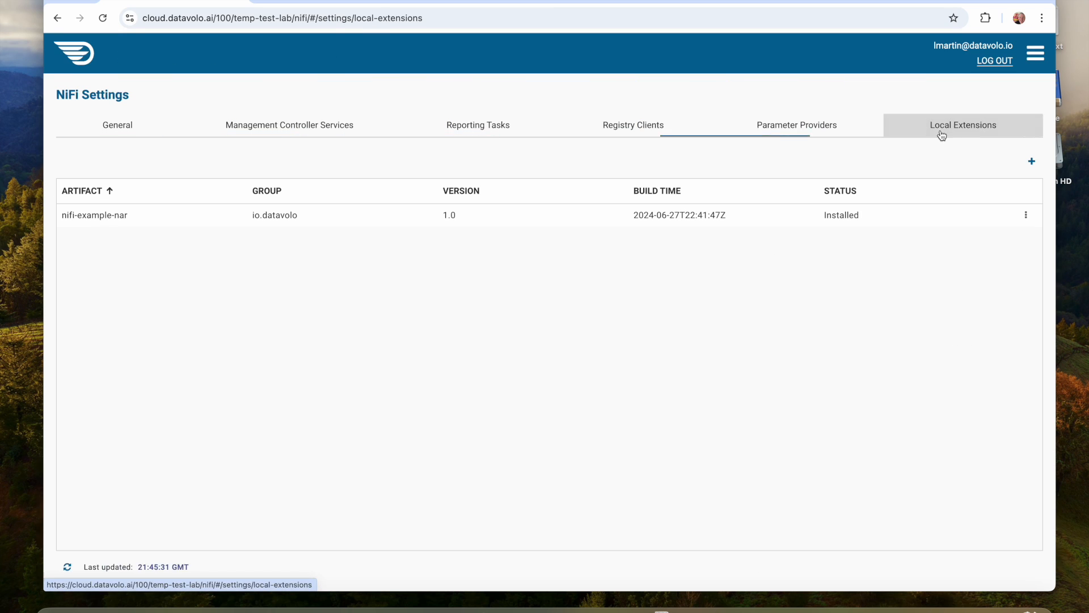
left_click(1026, 215)
left_click(956, 311)
left_click(614, 341)
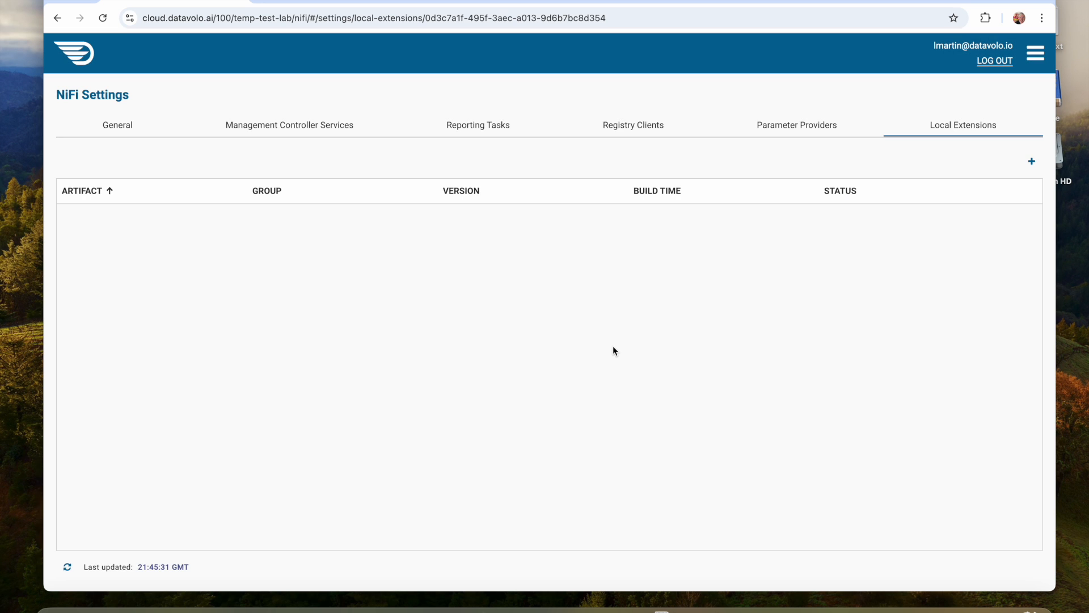
- Return to the process group canvas and inspect MyProcessor's validation message
left_click(90, 62)
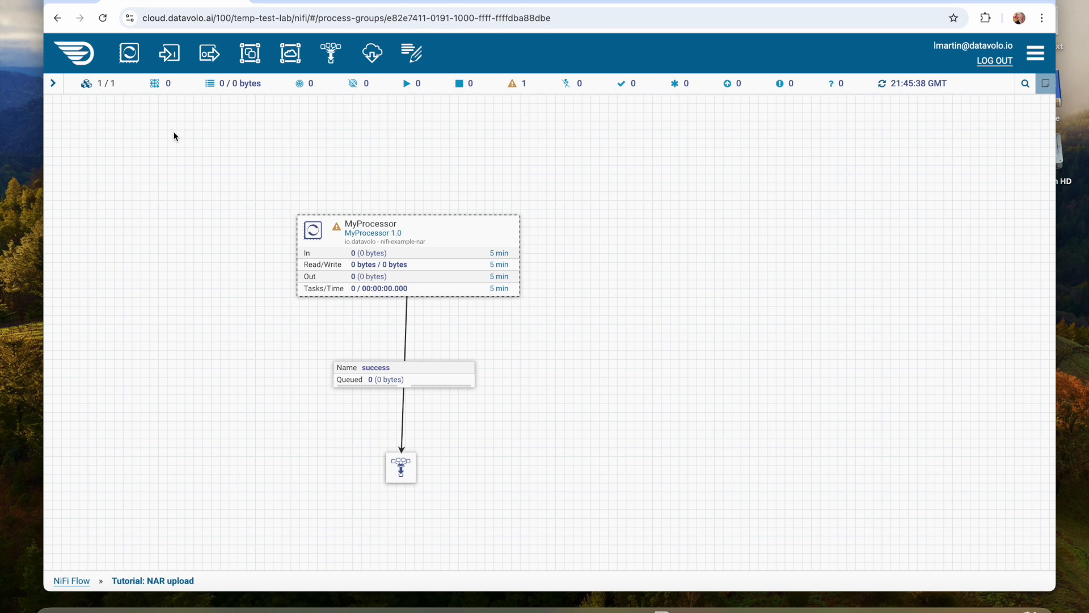
scroll(309, 291, "up", 2)
scroll(311, 293, "up", 2)
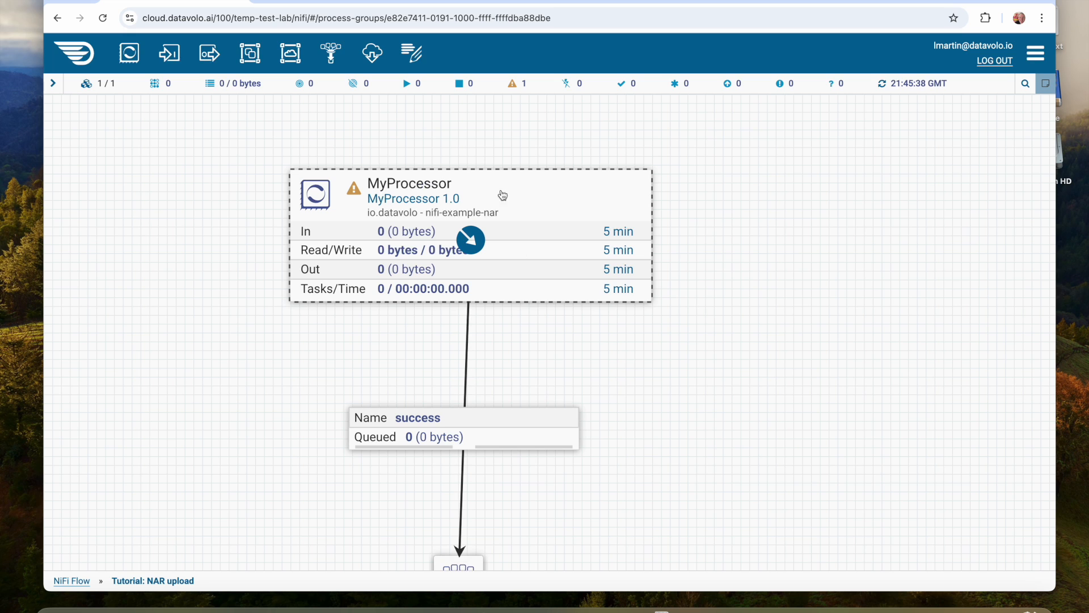
mouse_move(360, 197)
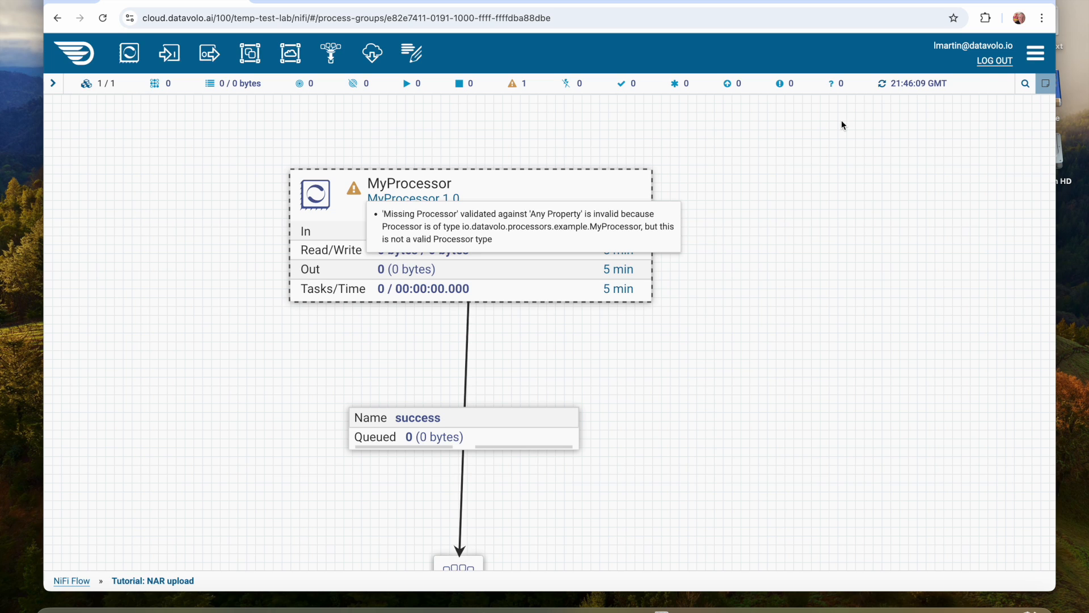
- Delete the MyProcessor processor from the canvas
left_click(1036, 54)
left_click(778, 190)
left_click(638, 200)
key("Delete")
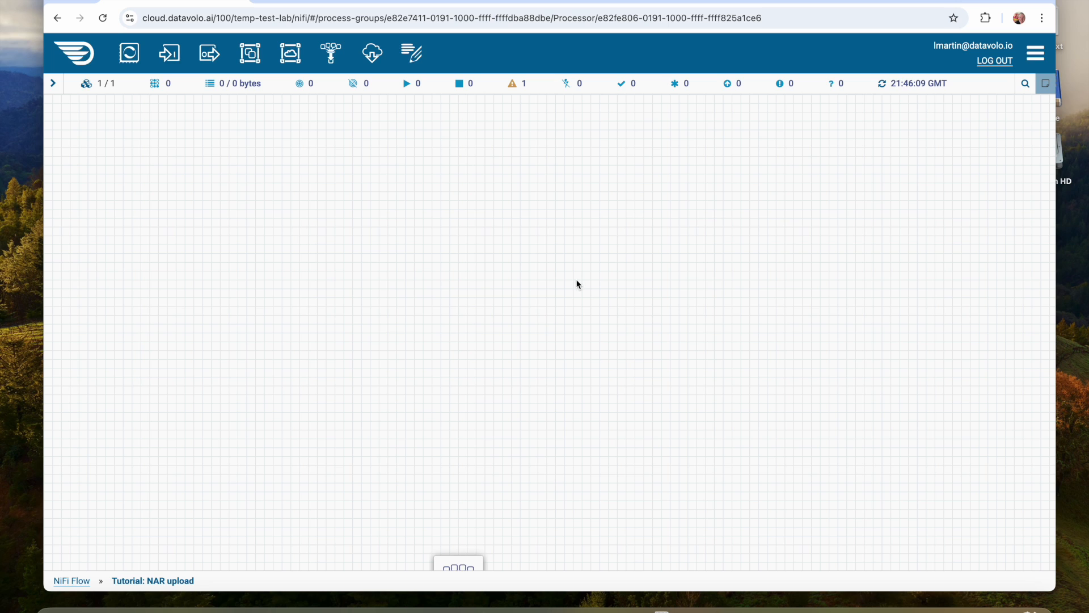
- View the list of local extensions in the controller settings
left_click(1036, 54)
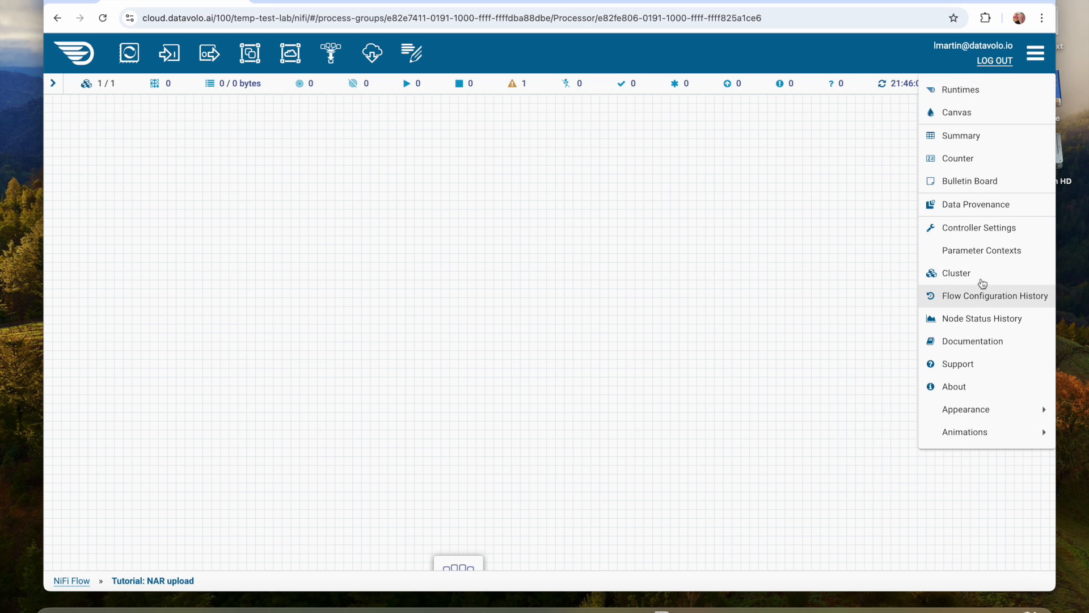
left_click(973, 232)
left_click(953, 124)
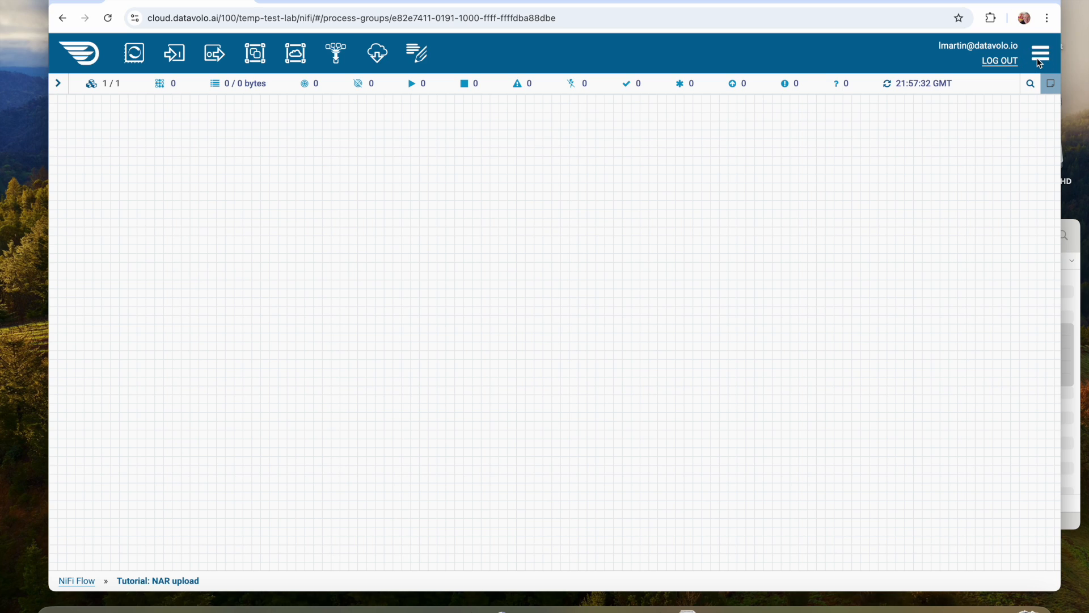
- Upload nifi-example-processors-nar-1.0.nar as a local extension in the controller settings and dismiss the upload notice
left_click(1039, 61)
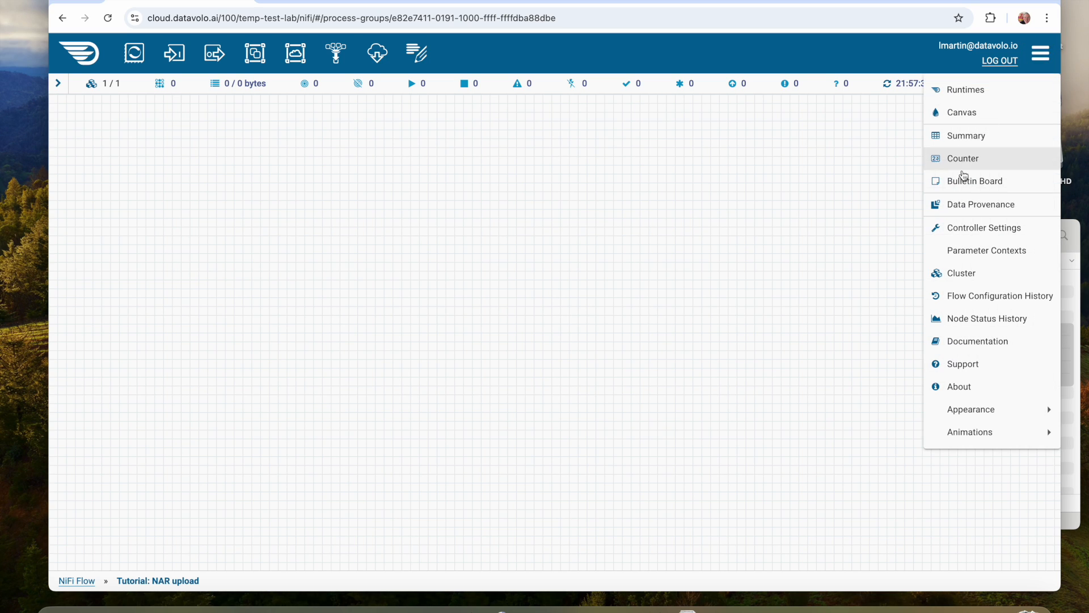
left_click(977, 228)
left_click(965, 126)
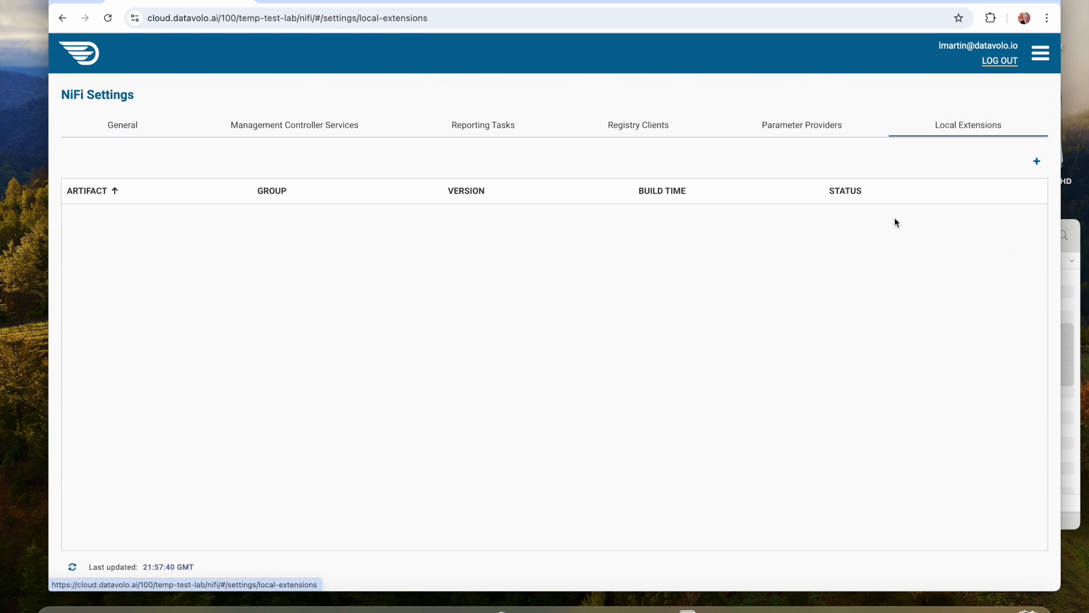
left_click(1037, 161)
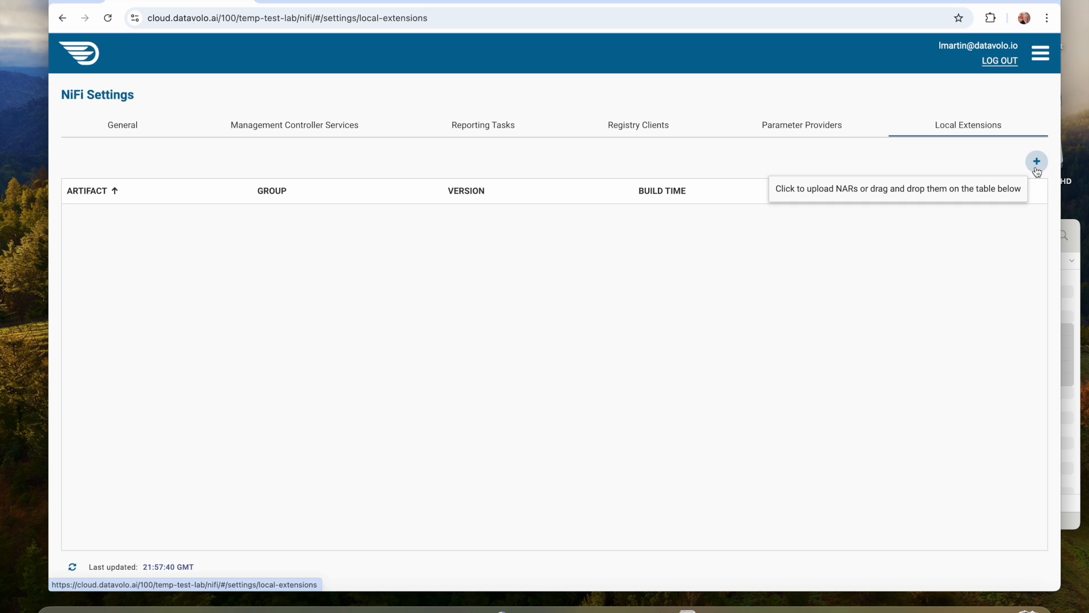
left_click(534, 329)
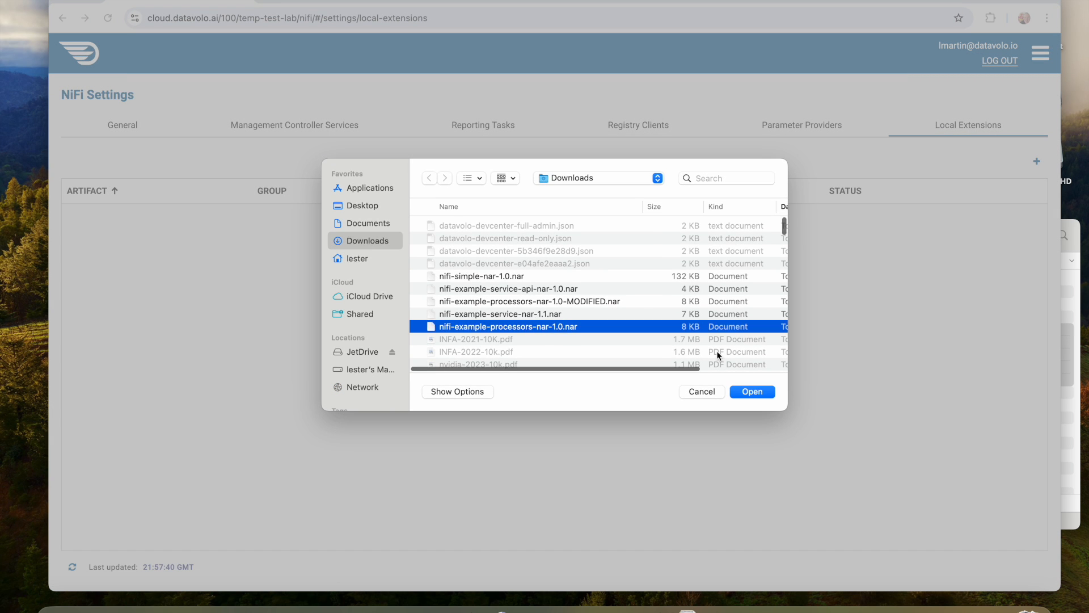
left_click(750, 392)
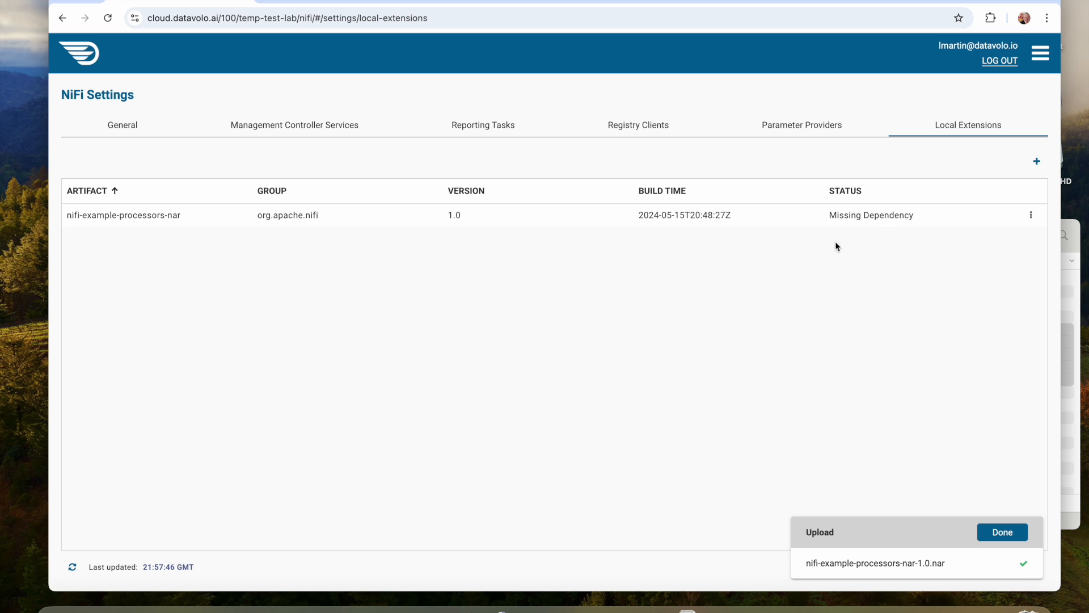
left_click(1002, 532)
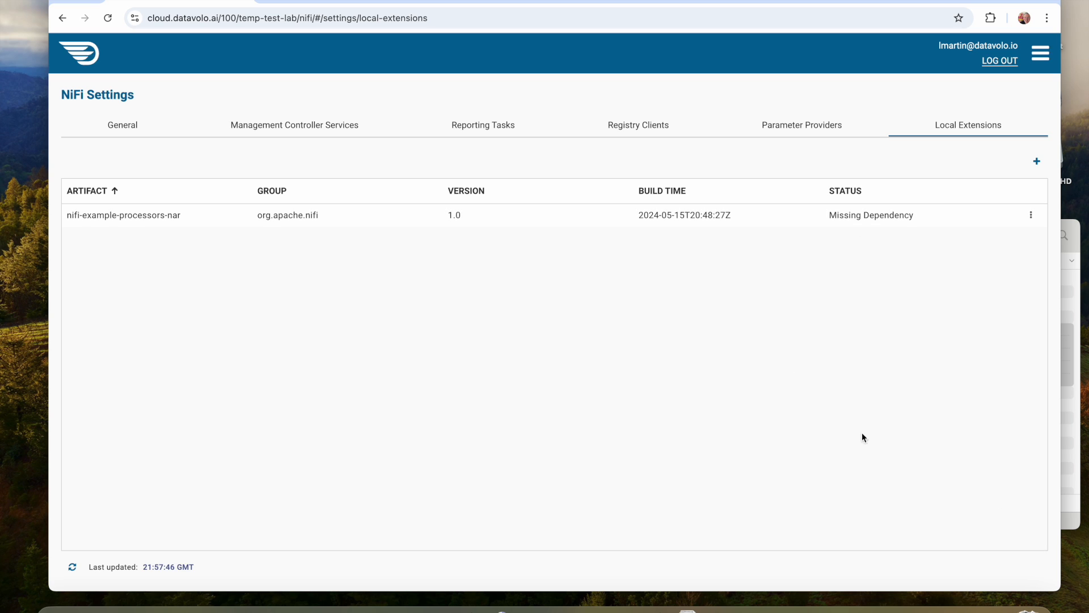
- View the details of the nifi-example-processors-nar extension, including its bundle dependency, and check which actions are available for it
left_click(1040, 220)
left_click(963, 243)
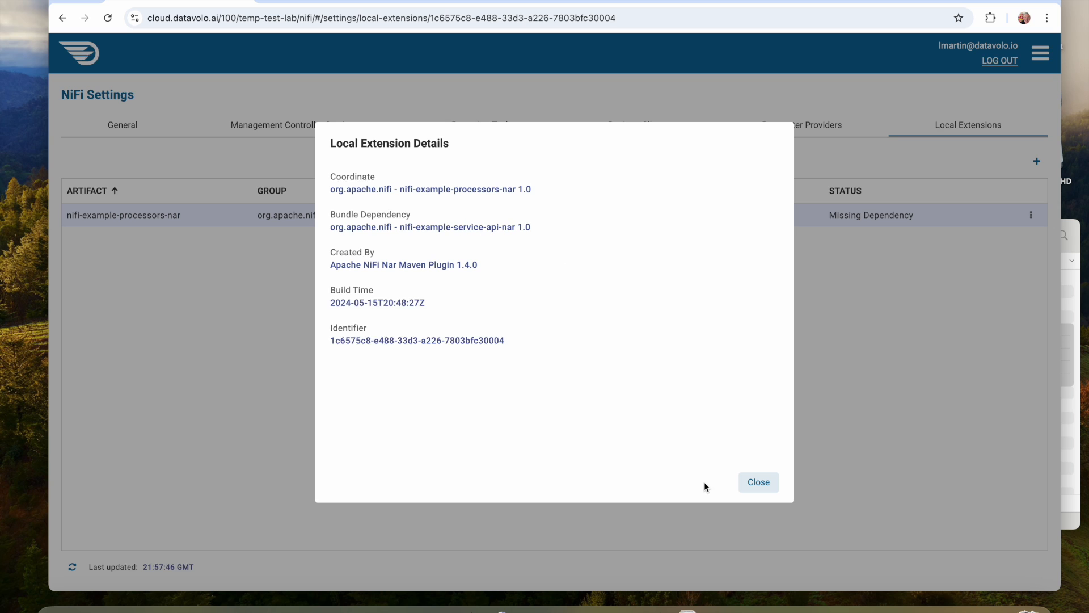
left_click(757, 483)
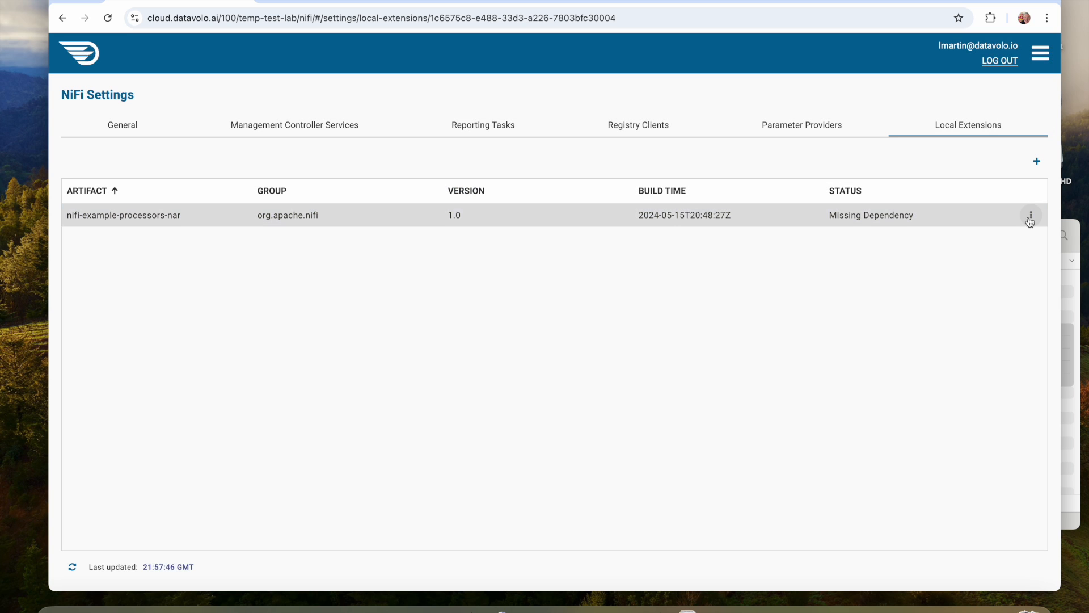
left_click(1031, 217)
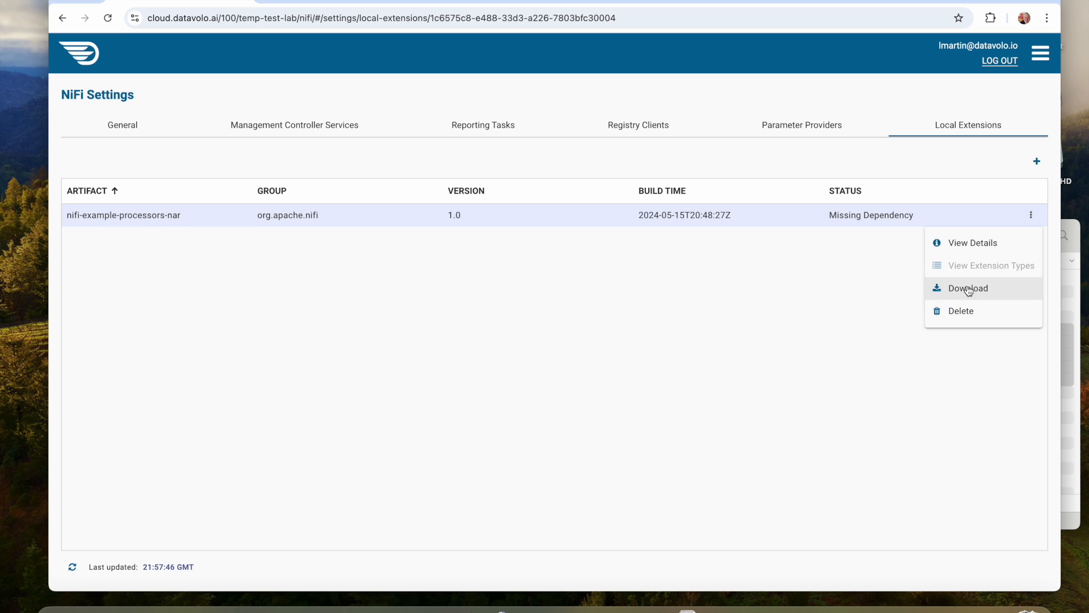
left_click(863, 294)
- Upload nifi-example-service-api-nar-1.0.nar as a local extension
left_click(1037, 162)
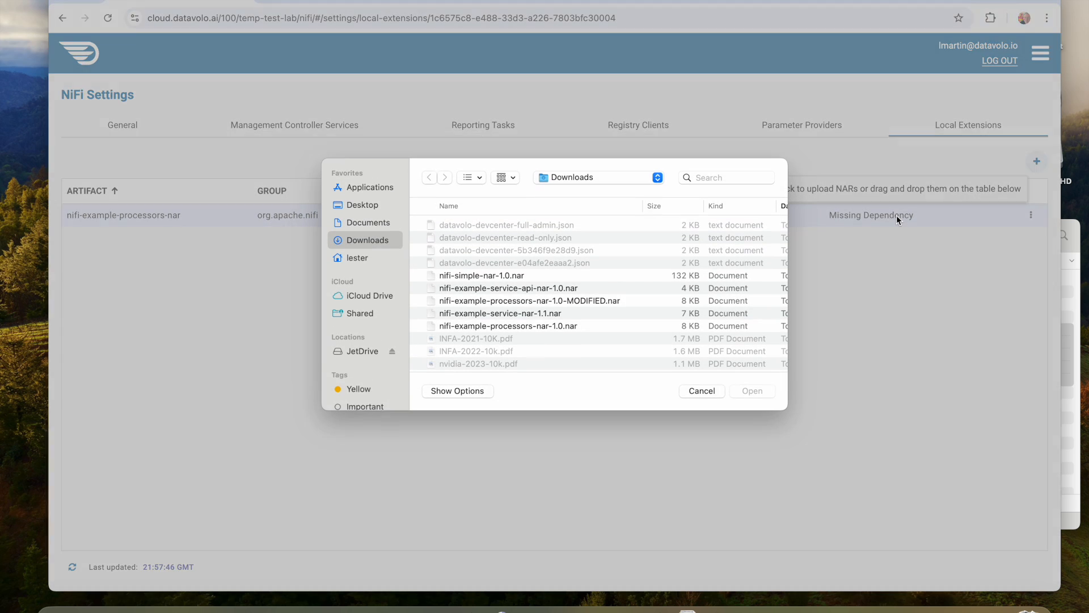
left_click(518, 289)
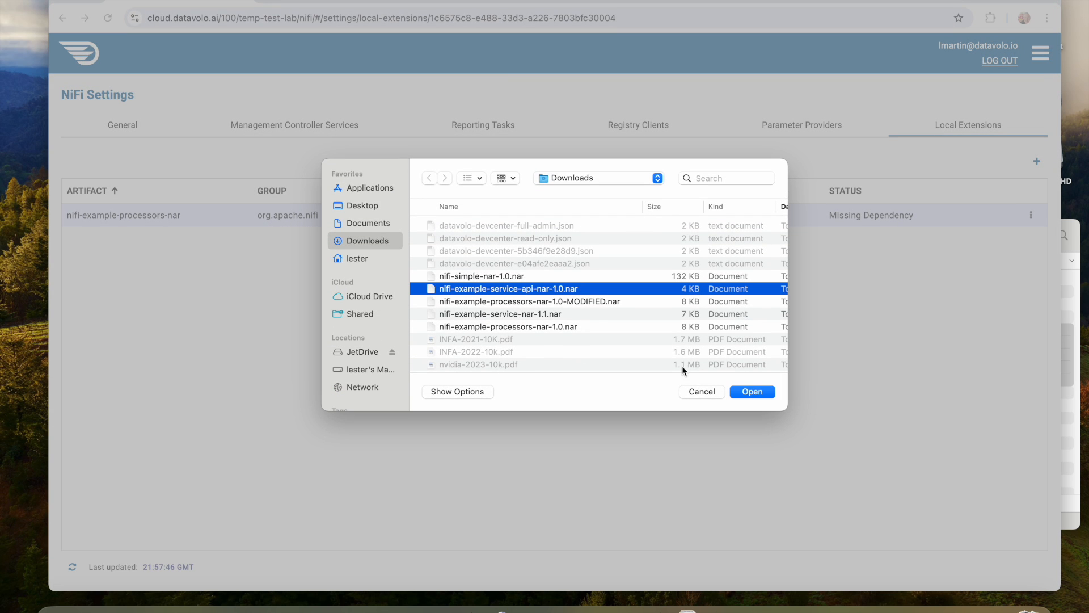
left_click(752, 393)
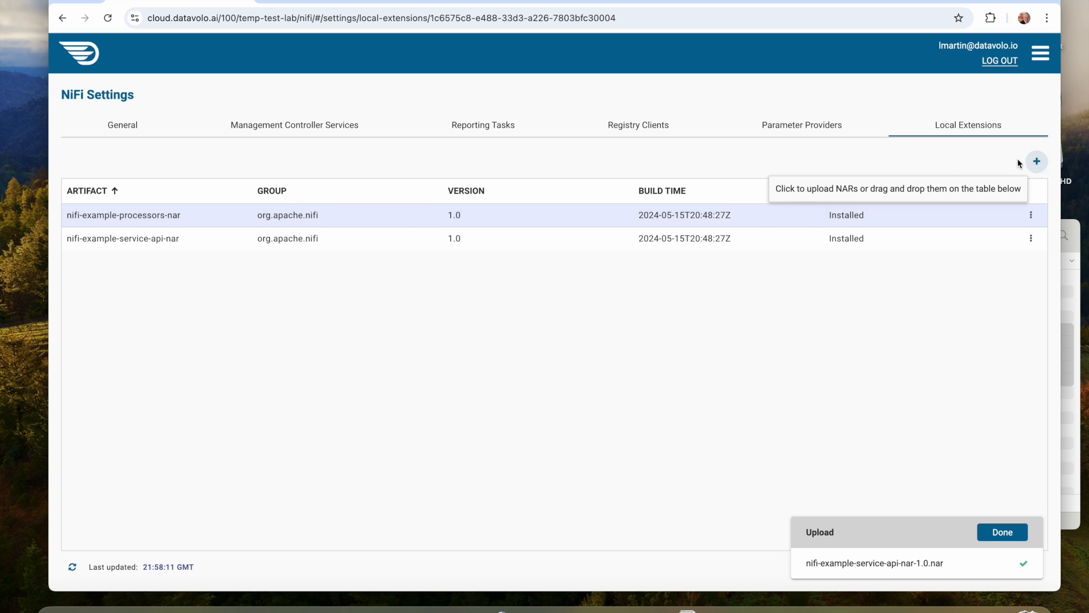
- Upload nifi-example-service-nar-1.1.nar as a local extension and dismiss the upload notice
left_click(1019, 164)
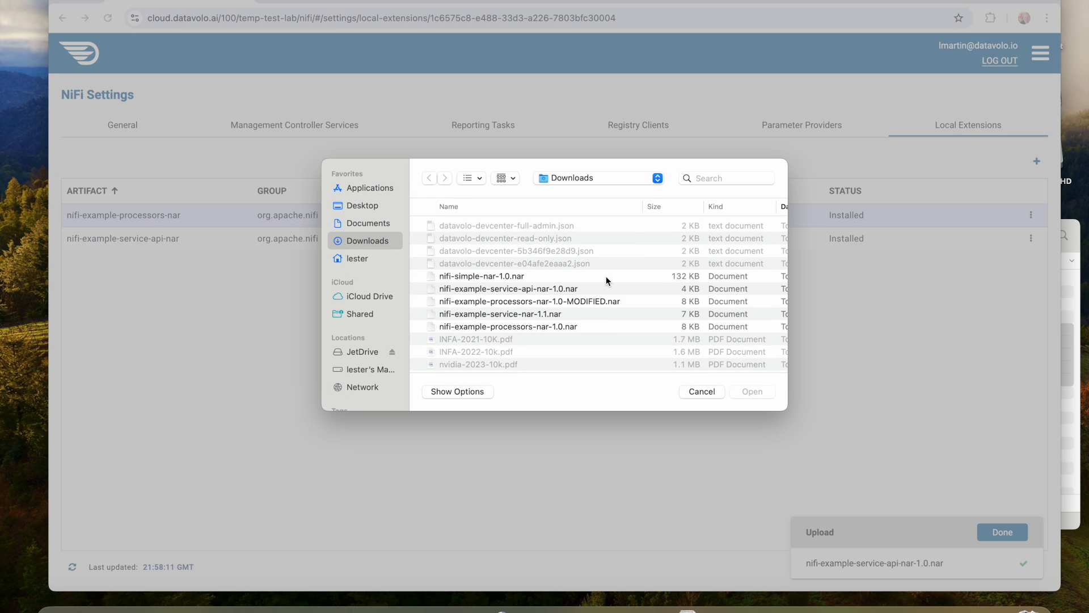
left_click(527, 317)
left_click(742, 393)
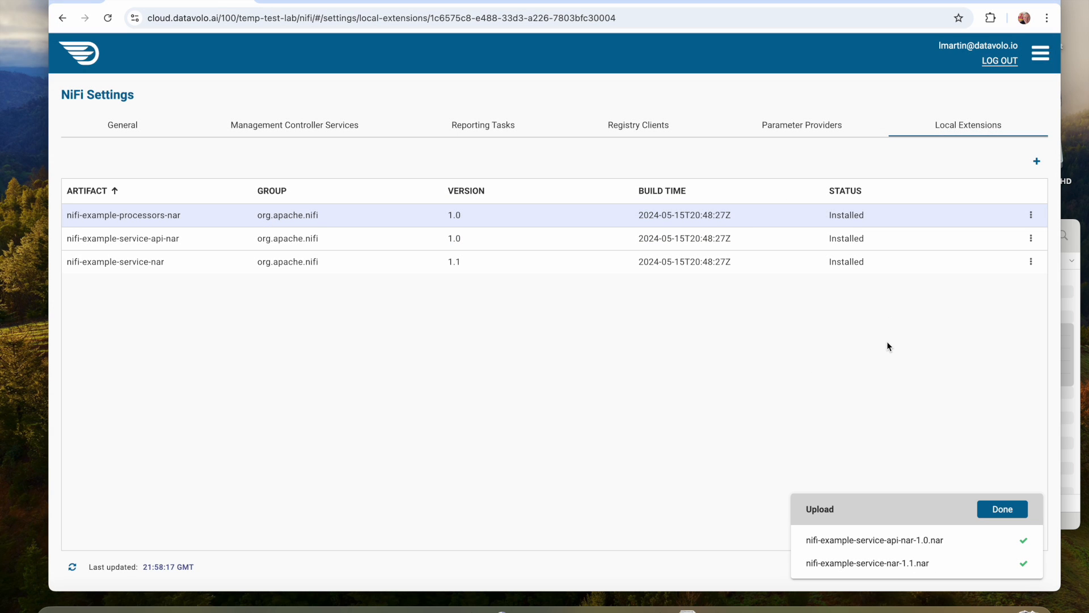
left_click(1004, 510)
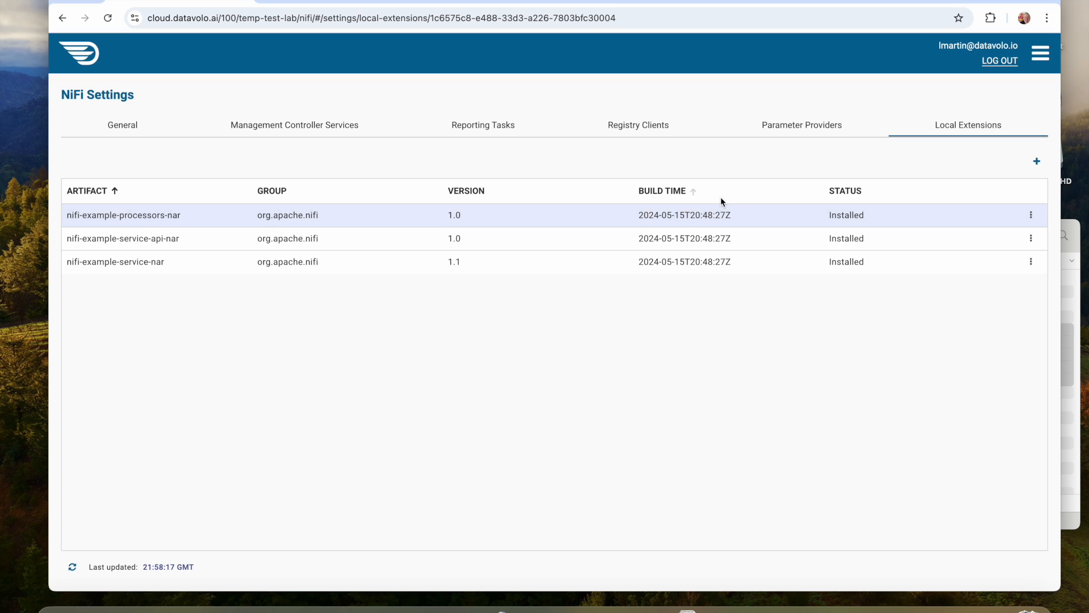
- Return to the process group canvas, add a MyProcessor 1.0 processor, check its validation messages and shift it slightly upward
left_click(90, 61)
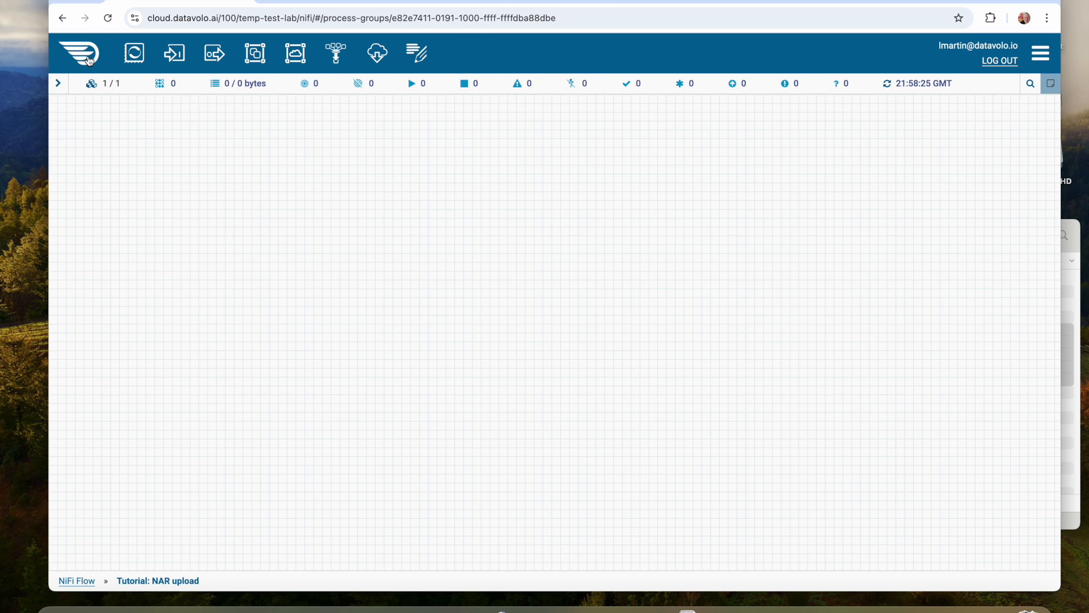
left_click_drag(134, 53, 247, 221)
type("mypro")
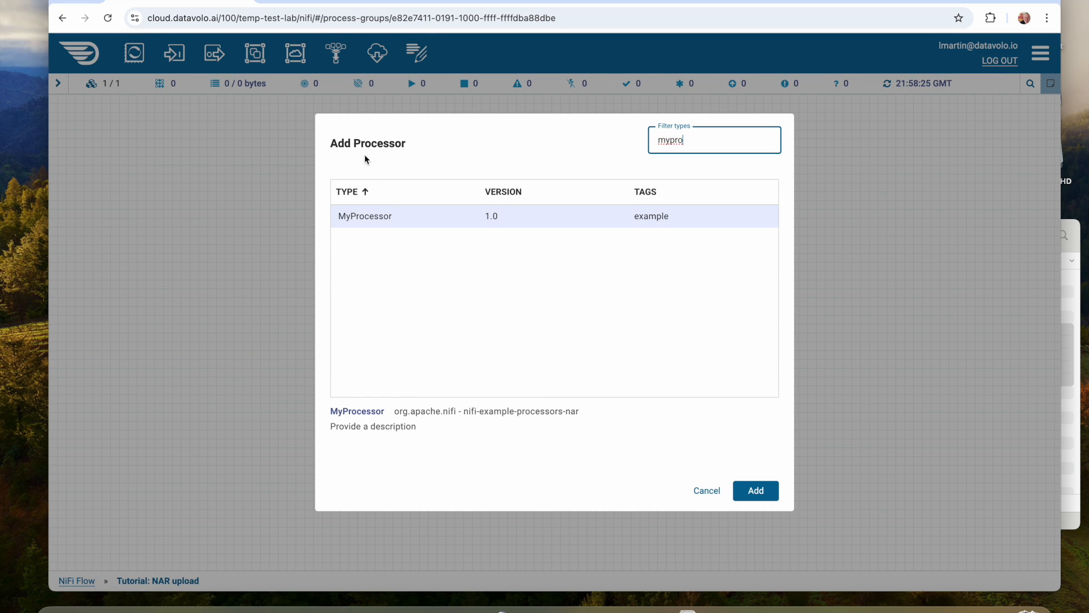
left_click(365, 215)
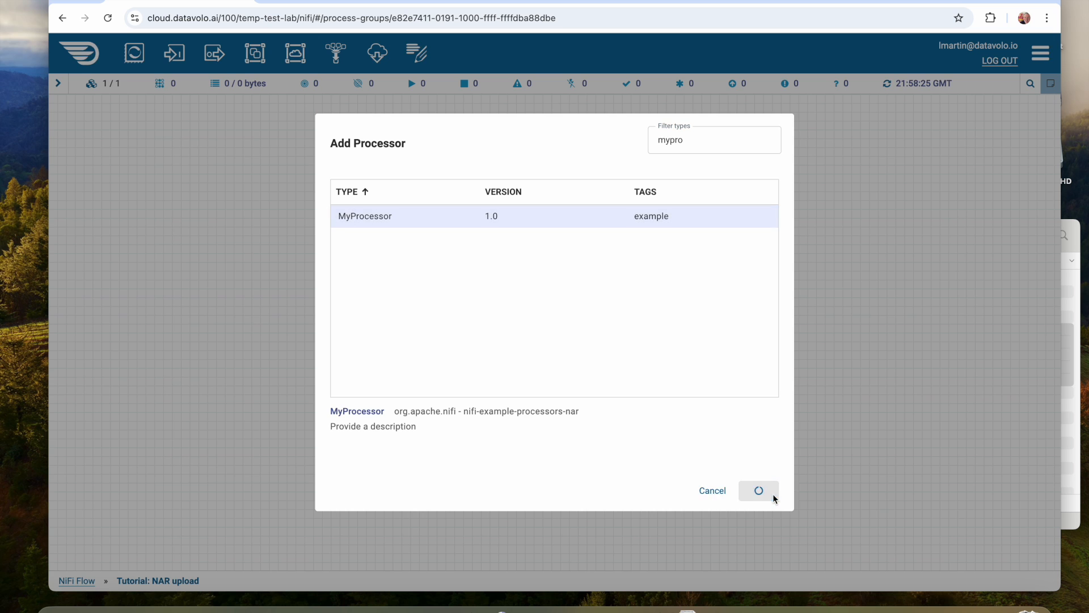
left_click(755, 491)
mouse_move(323, 253)
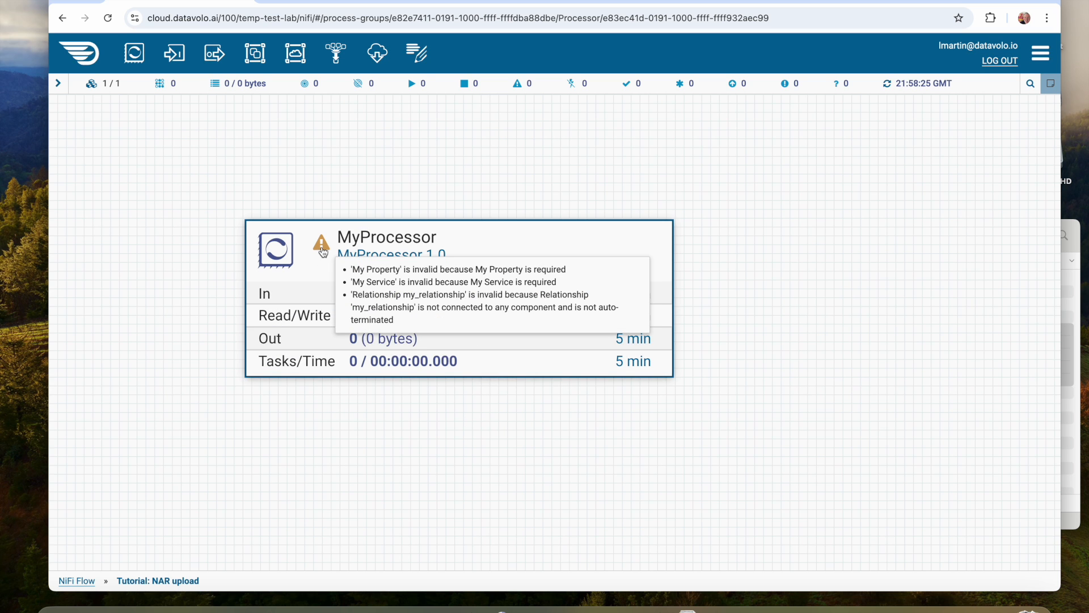
left_click_drag(470, 247, 471, 211)
- Set MyProcessor's My Property to "anything" and apply the change
double_click(494, 197)
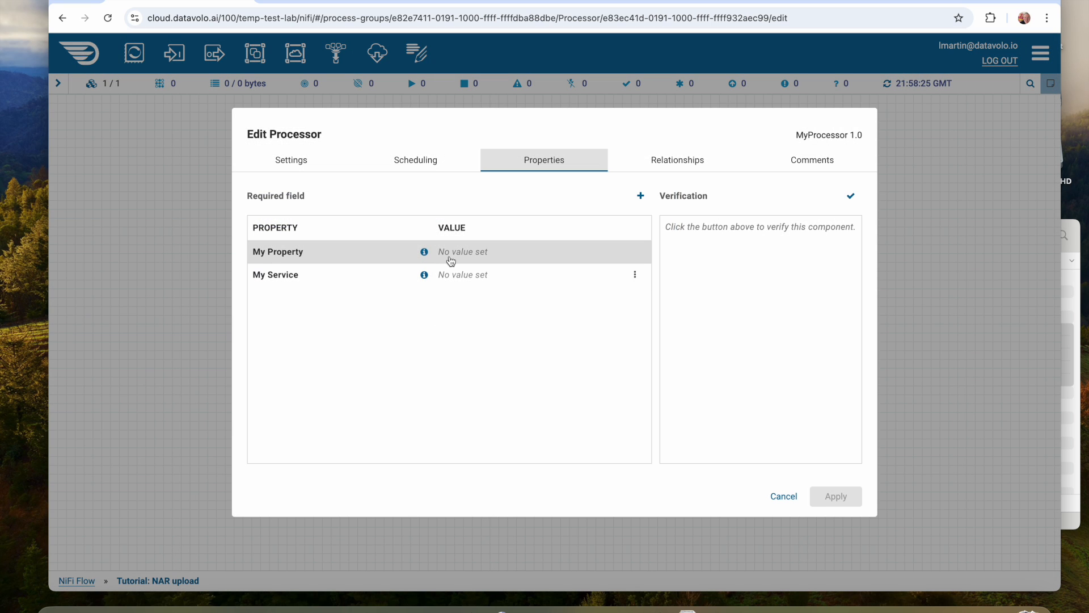
left_click(451, 254)
type("anything")
left_click(624, 352)
left_click(833, 497)
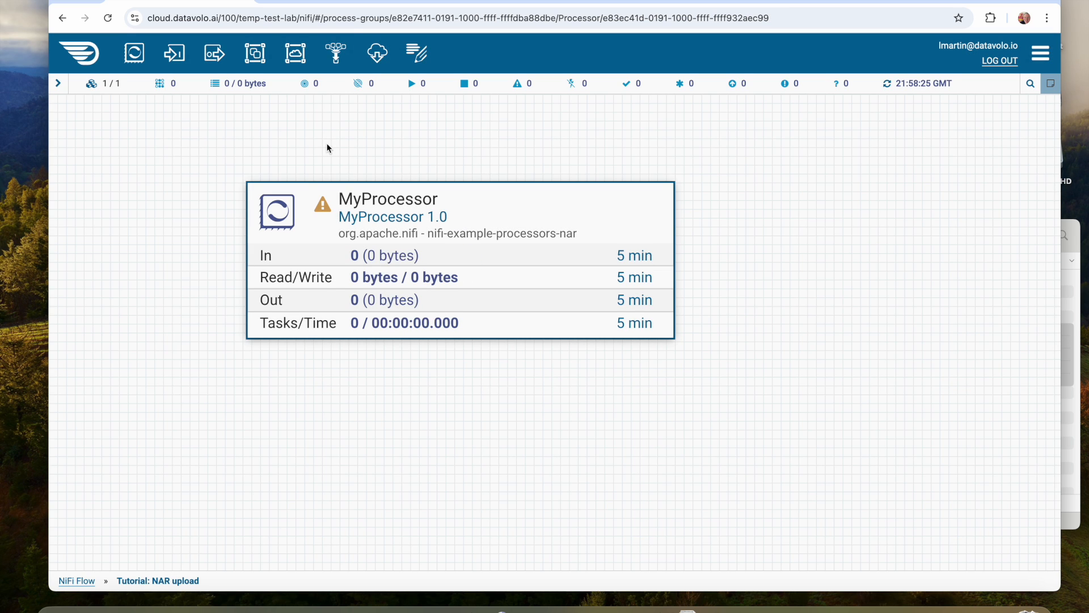
- Add a funnel below MyProcessor, connect the processor to it through my_relationship, and check the processor's remaining validation message
left_click_drag(336, 52, 460, 501)
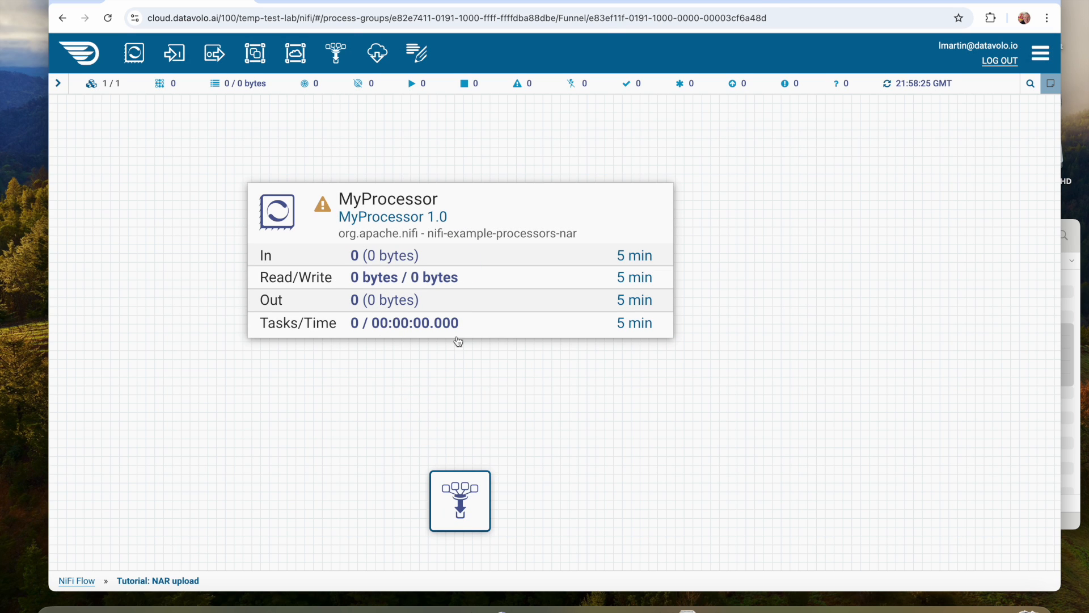
left_click_drag(462, 260, 463, 487)
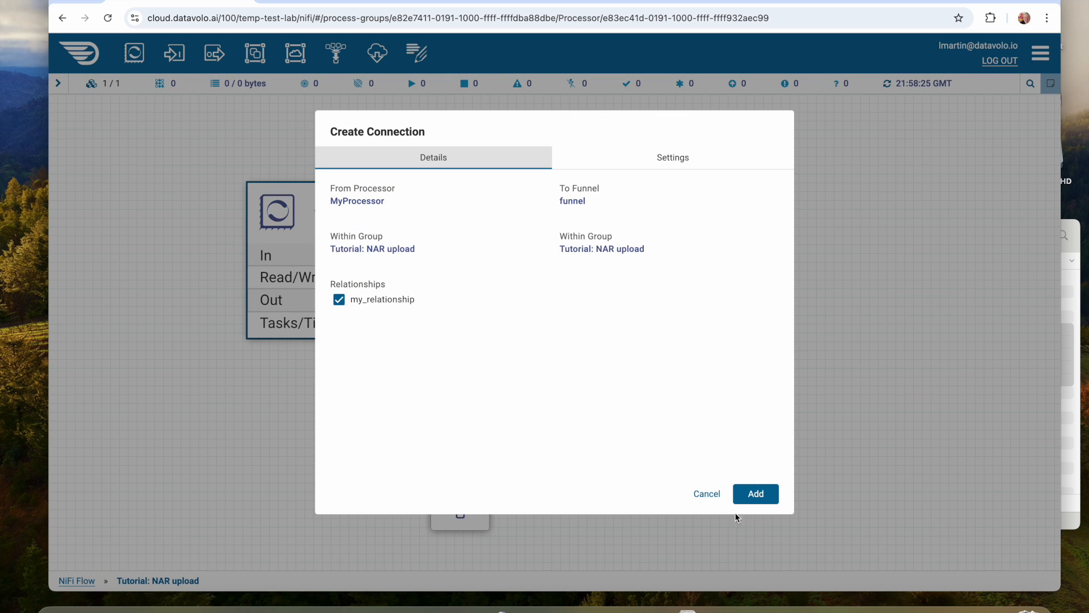
left_click(757, 504)
mouse_move(331, 215)
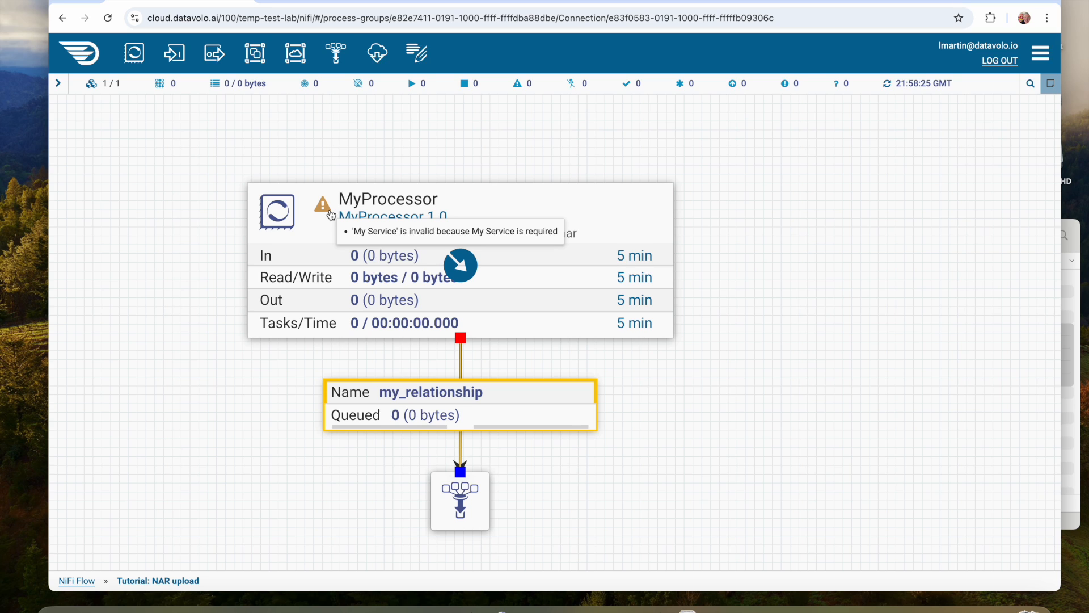
left_click(800, 209)
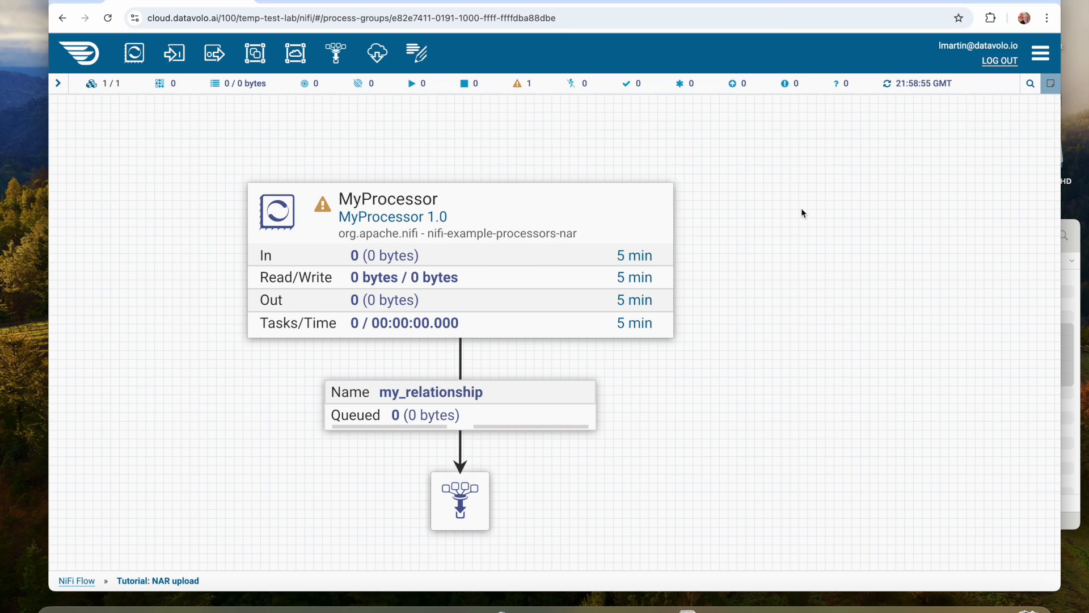
- Add a StandardMyService 1.1 controller service to the Tutorial: NAR upload process group
right_click(757, 243)
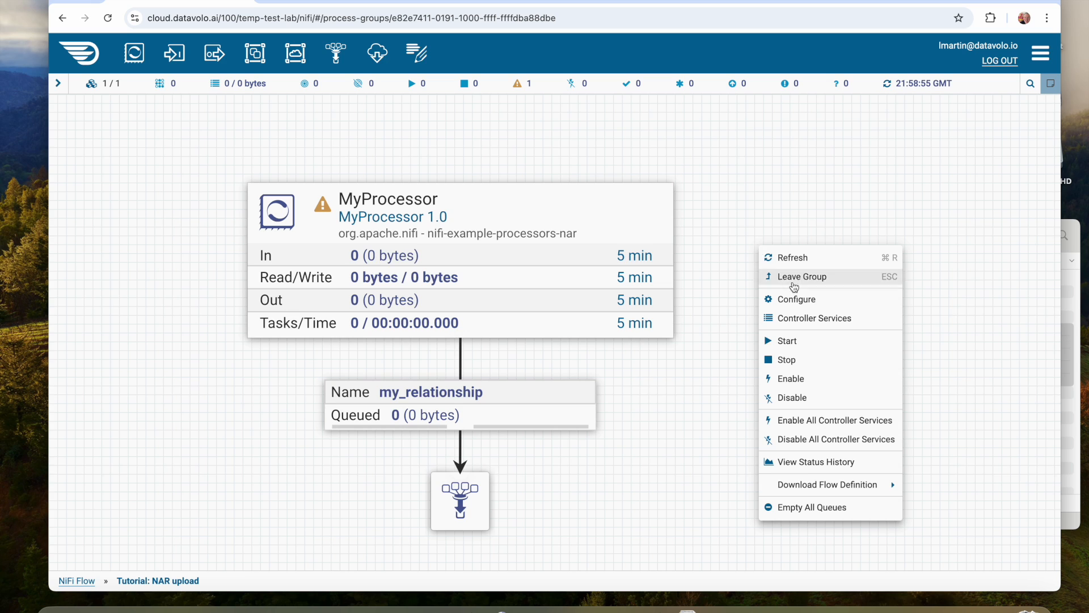
left_click(772, 315)
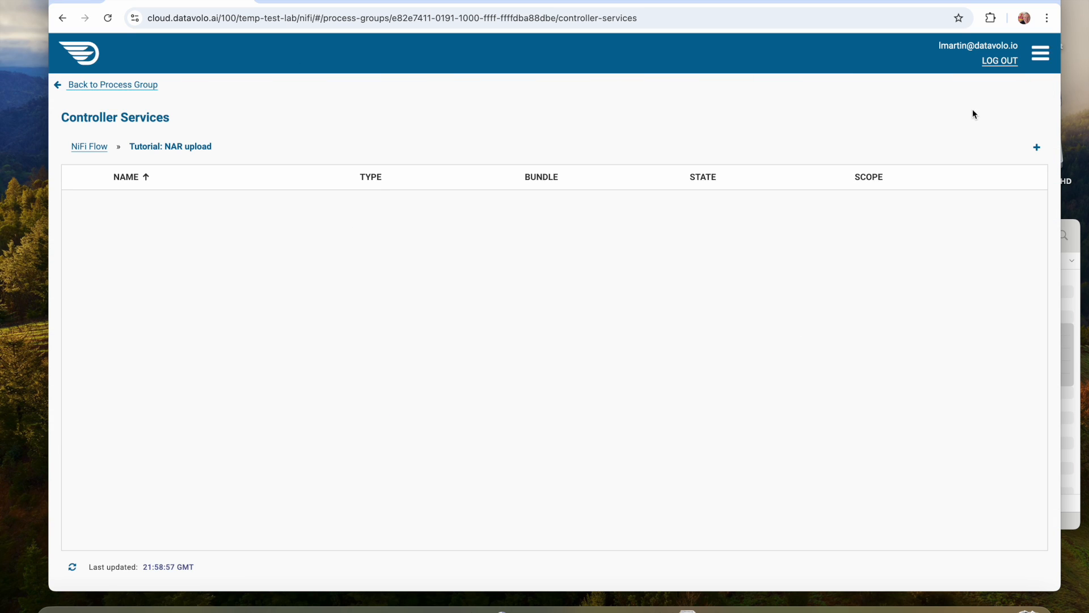
left_click(1037, 147)
type("m")
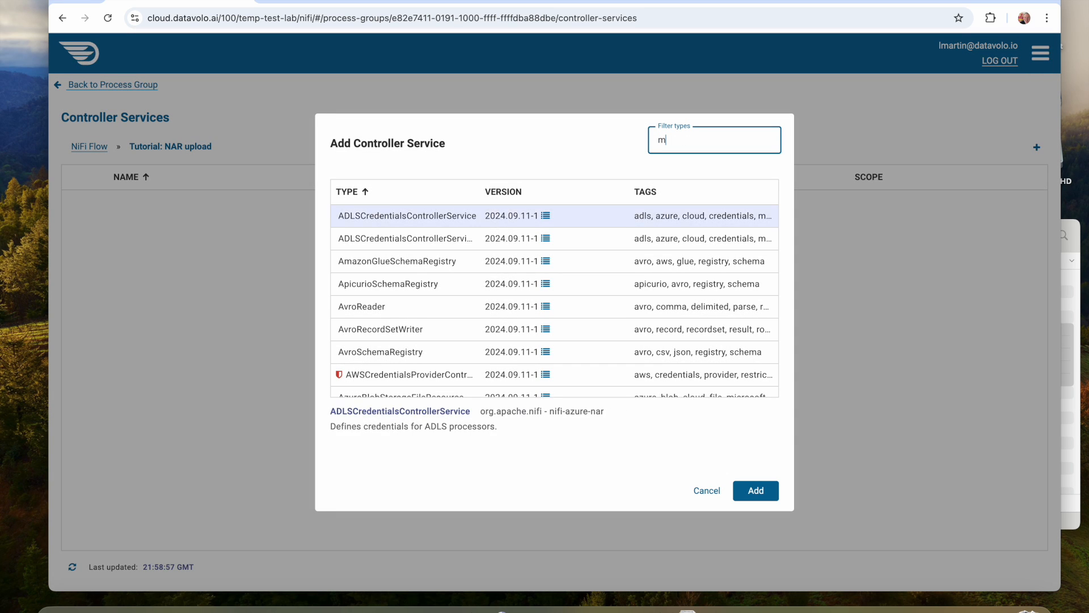
type("y")
left_click(758, 492)
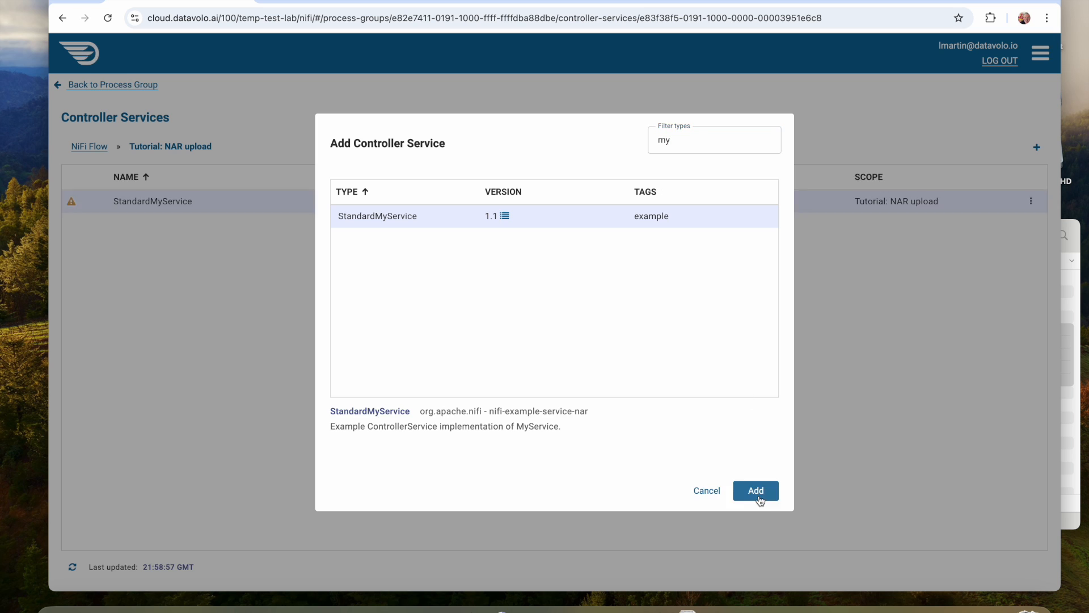
- Set My Property of the StandardMyService controller service to "anyt" and apply the change
left_click(1031, 200)
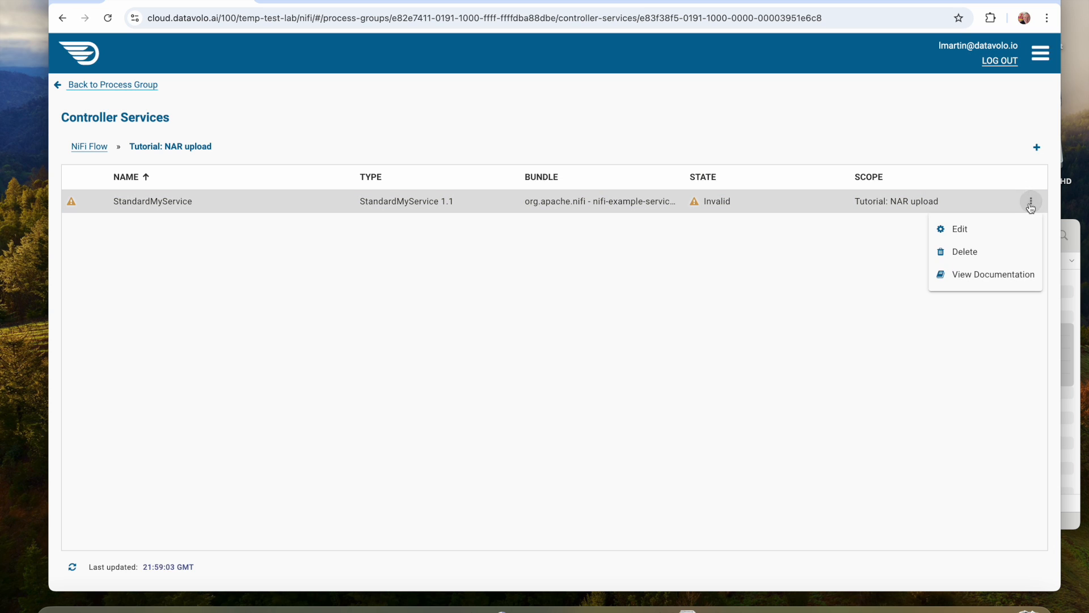
left_click(967, 228)
left_click(520, 253)
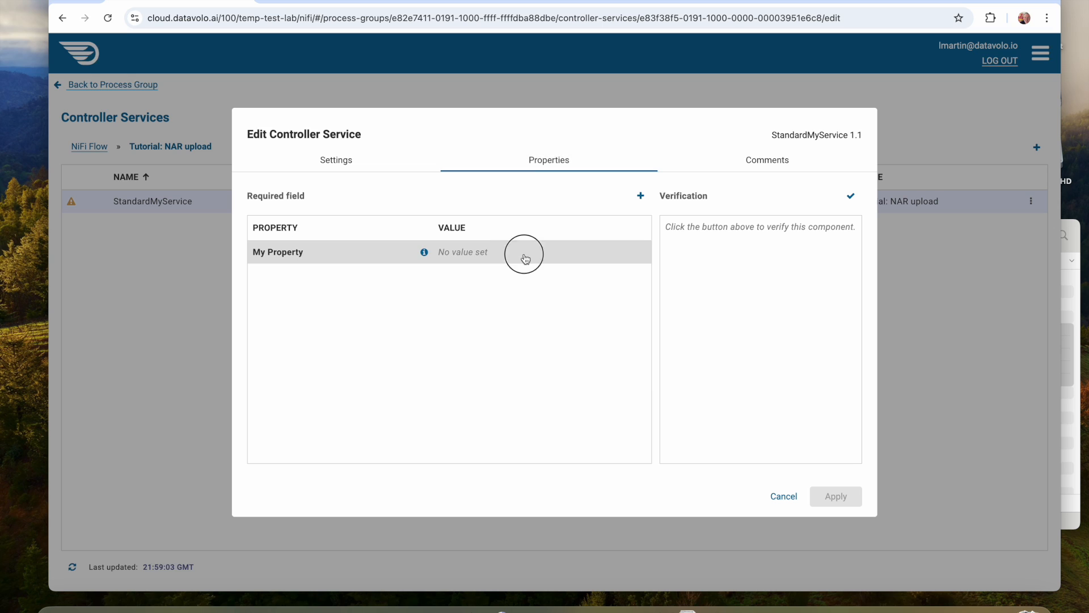
type("anyt")
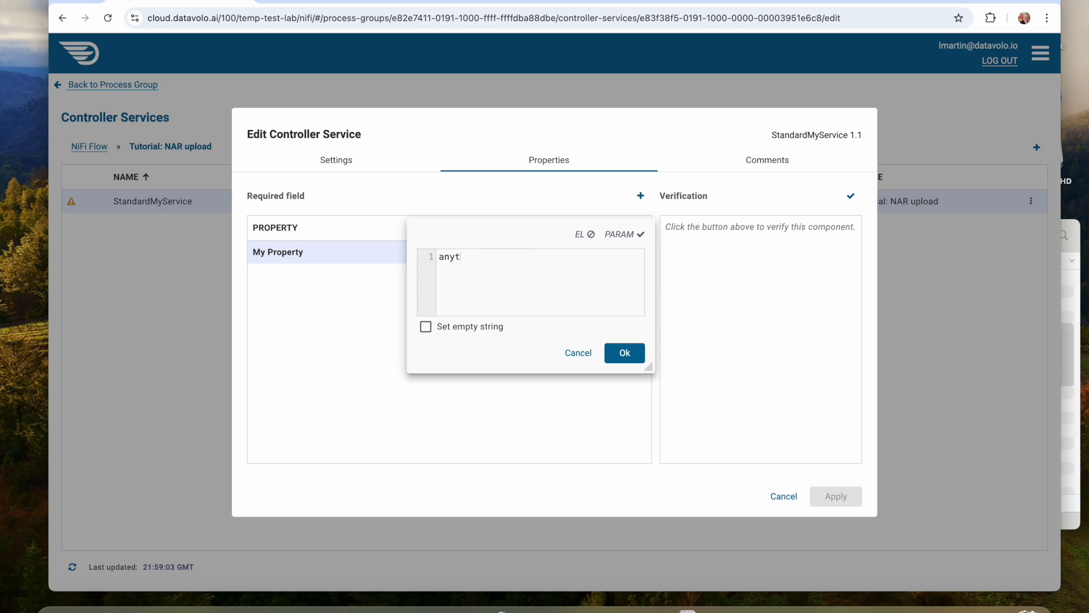
left_click(625, 353)
left_click(835, 497)
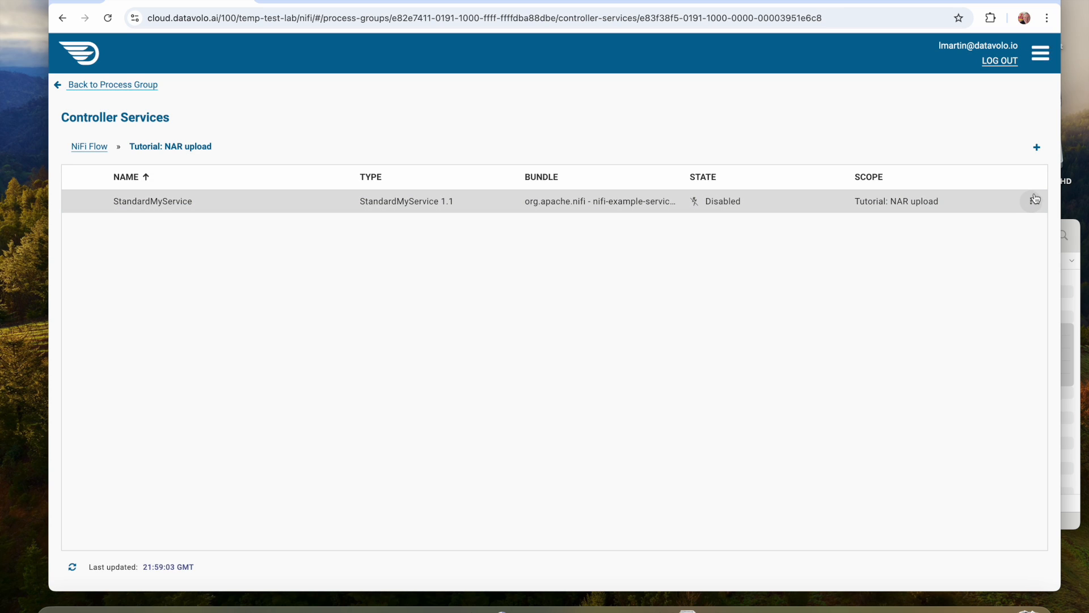
- Enable the StandardMyService controller service with the Service only scope
left_click(1031, 201)
left_click(970, 253)
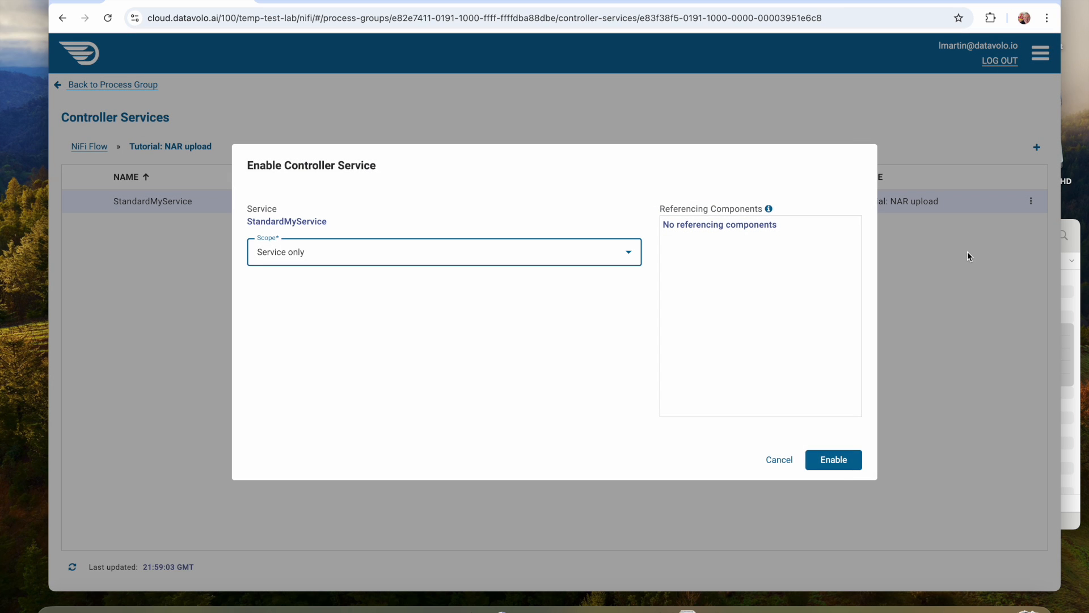
left_click(841, 471)
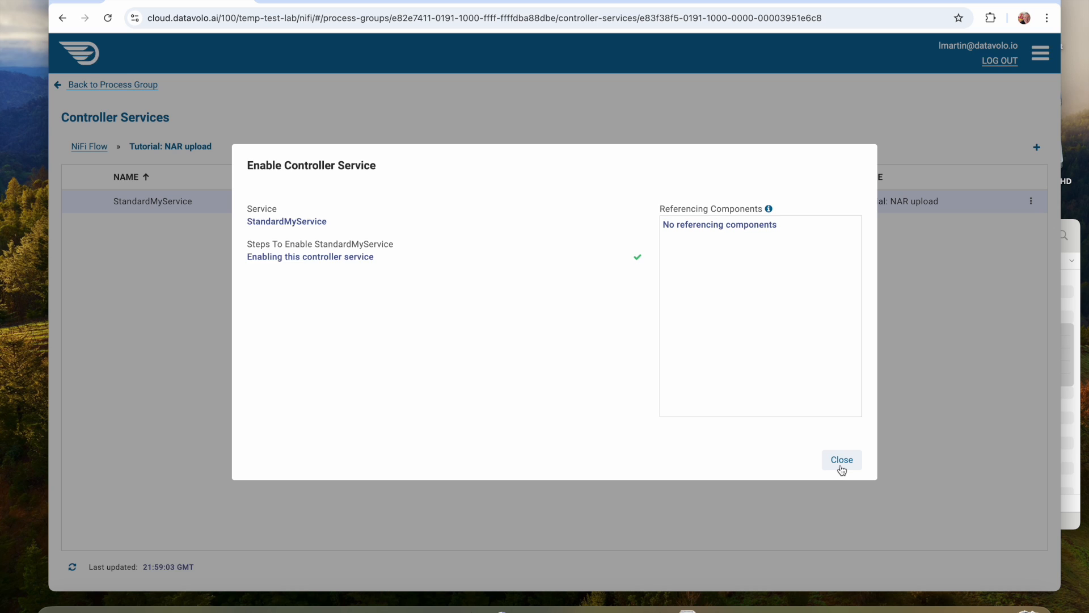
- Return to the Tutorial: NAR upload process group's canvas and set MyProcessor's My Service property to StandardMyService
left_click(842, 460)
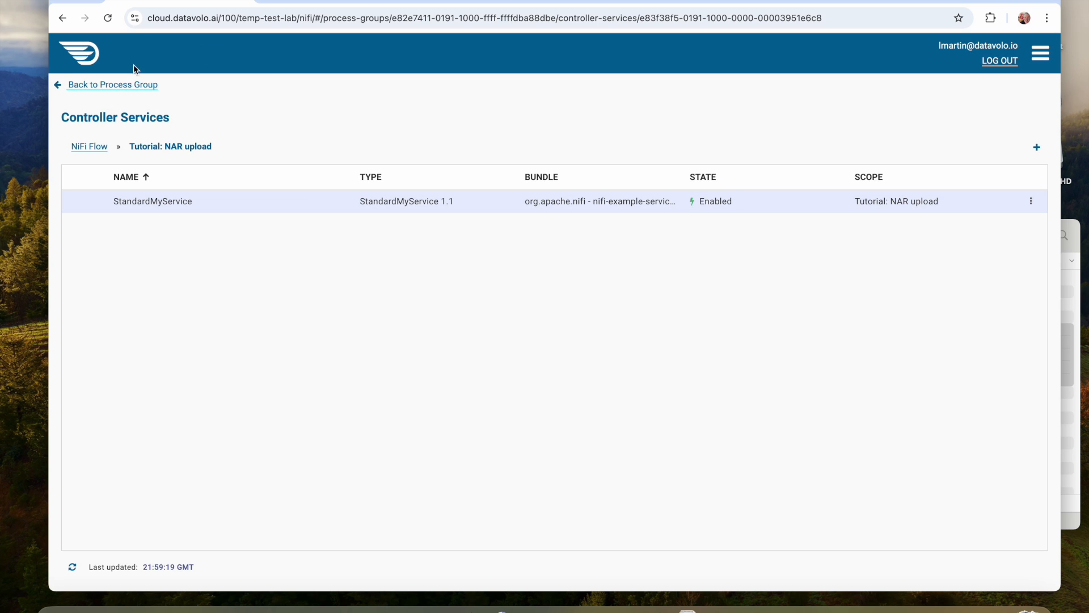
left_click(131, 85)
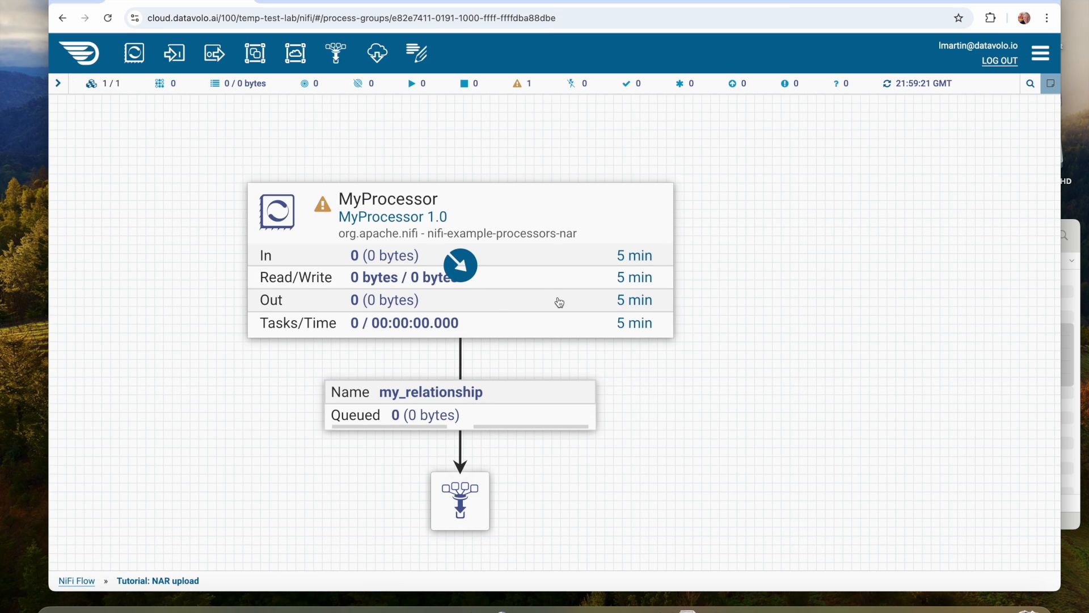
double_click(379, 208)
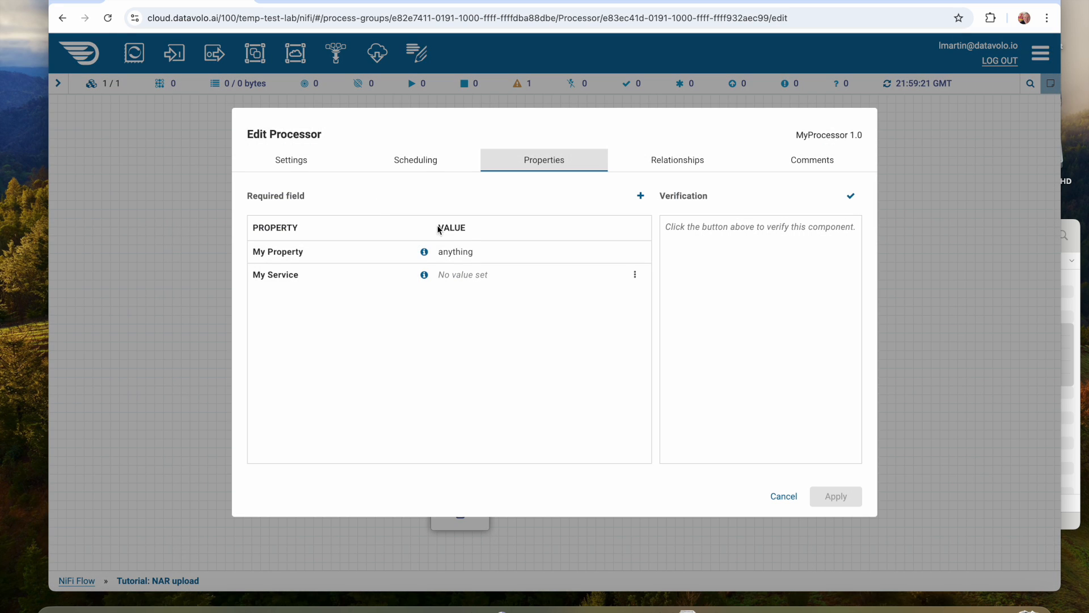
left_click(465, 275)
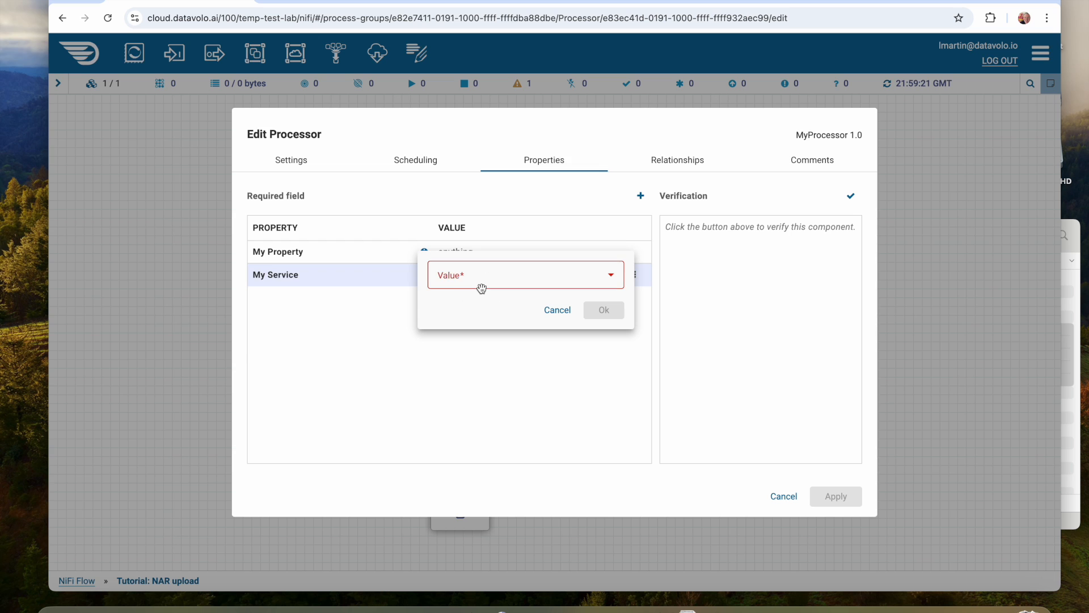
left_click(454, 278)
left_click(479, 310)
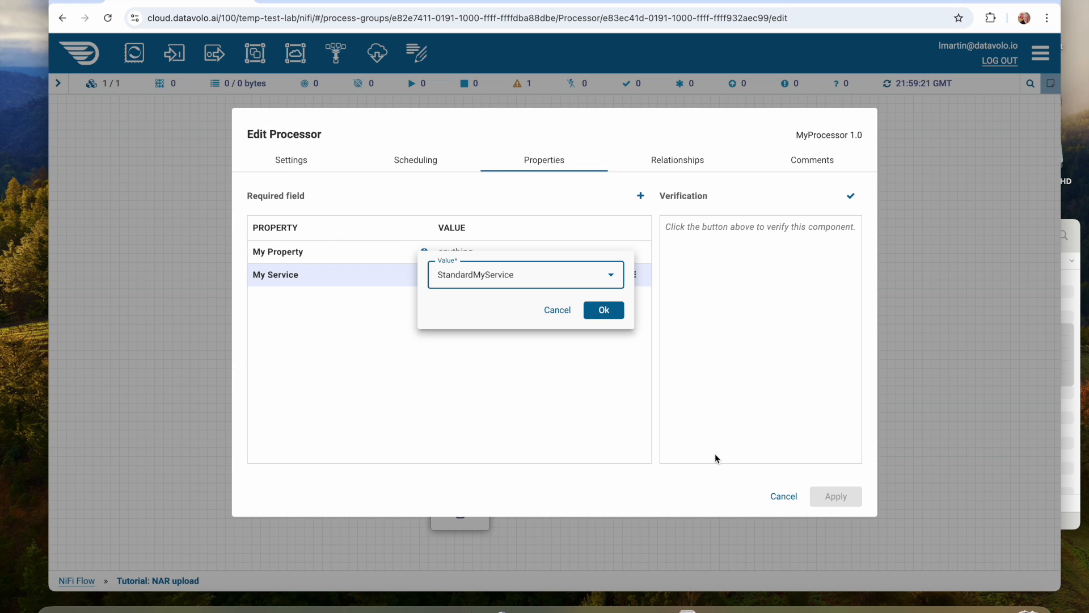
left_click(615, 313)
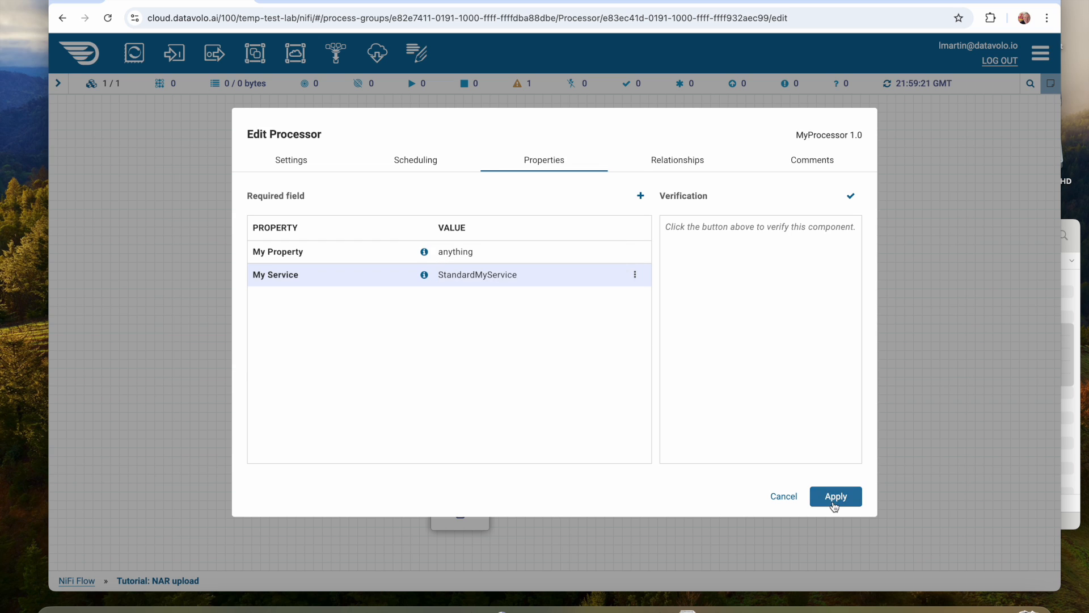